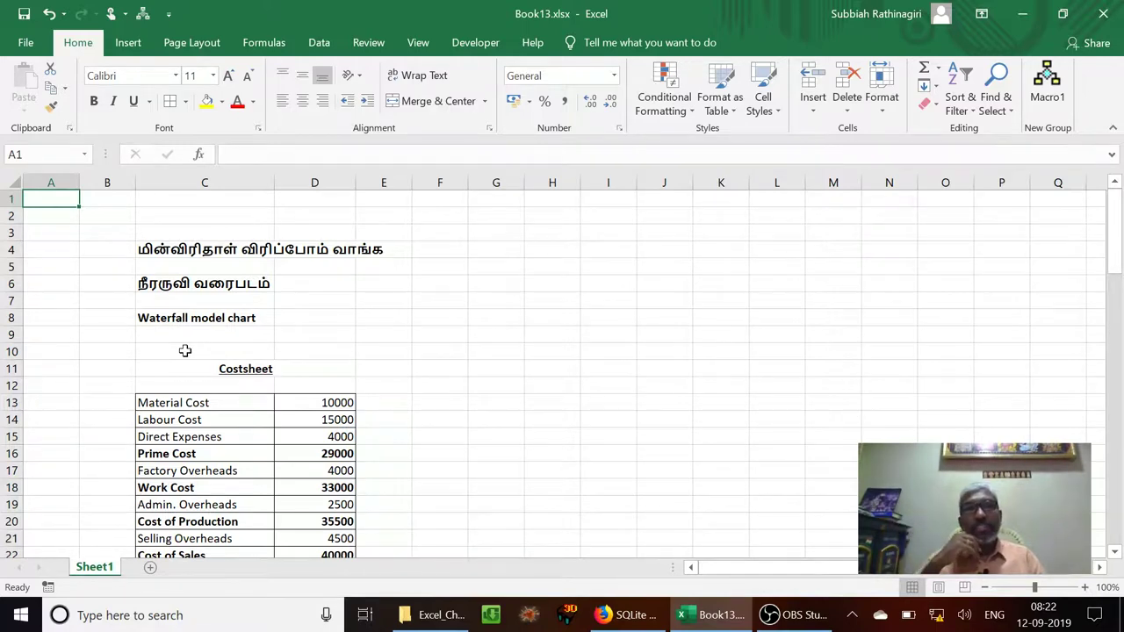
Review the cost labels and amounts from Material Cost down to the Prime Cost SUM formula.
key(Right)
key(Right)
key(Down)
key(Down)
key(Down)
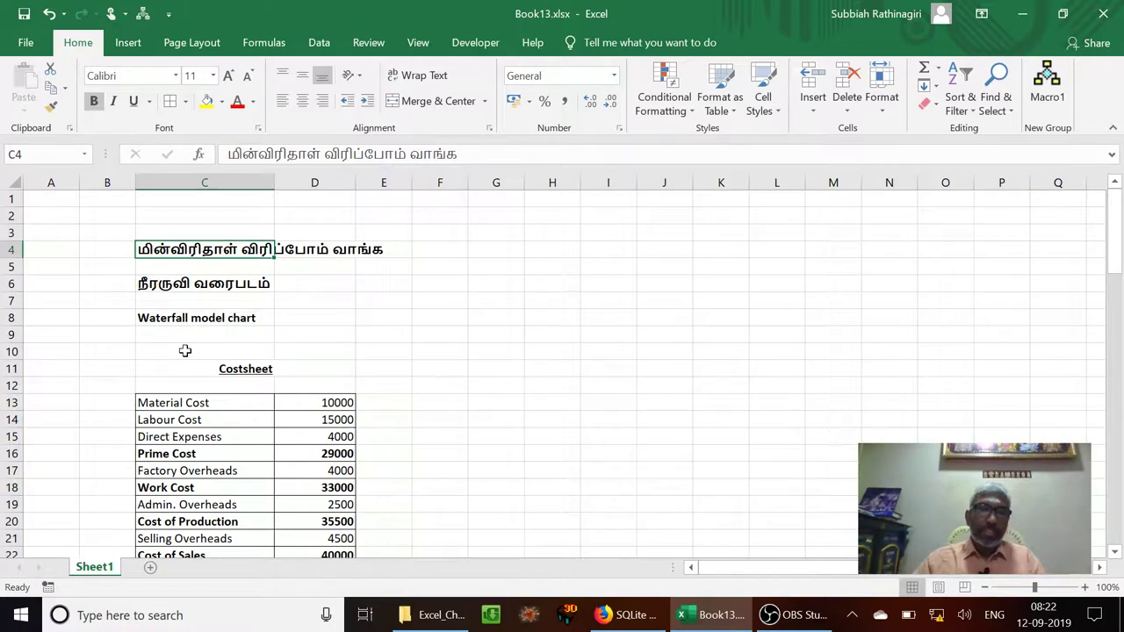
key(Down)
key(Down)
key(Down)
key(Down)
key(Down)
key(Down)
key(Down)
key(Down)
key(Down)
key(Down)
key(Down)
key(Down)
key(Down)
key(Down)
key(Down)
key(Down)
key(Down)
key(Down)
key(Down)
key(Down)
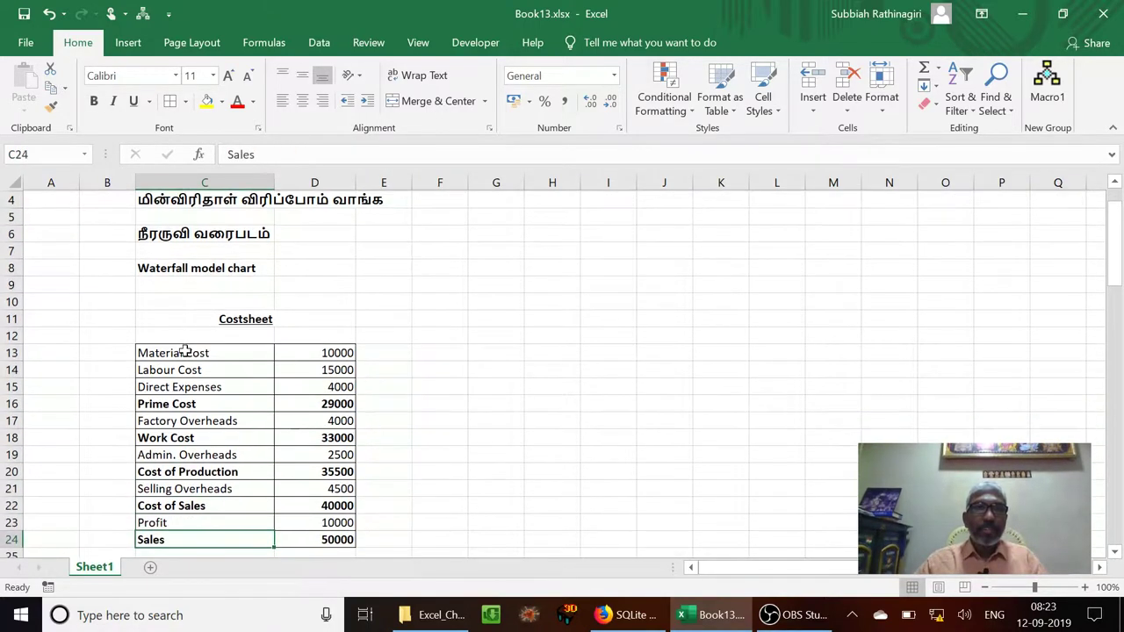
key(Up)
key(Up)
key(Up)
key(Up)
key(Up)
key(Up)
key(Up)
key(Up)
key(Up)
key(Up)
key(Up)
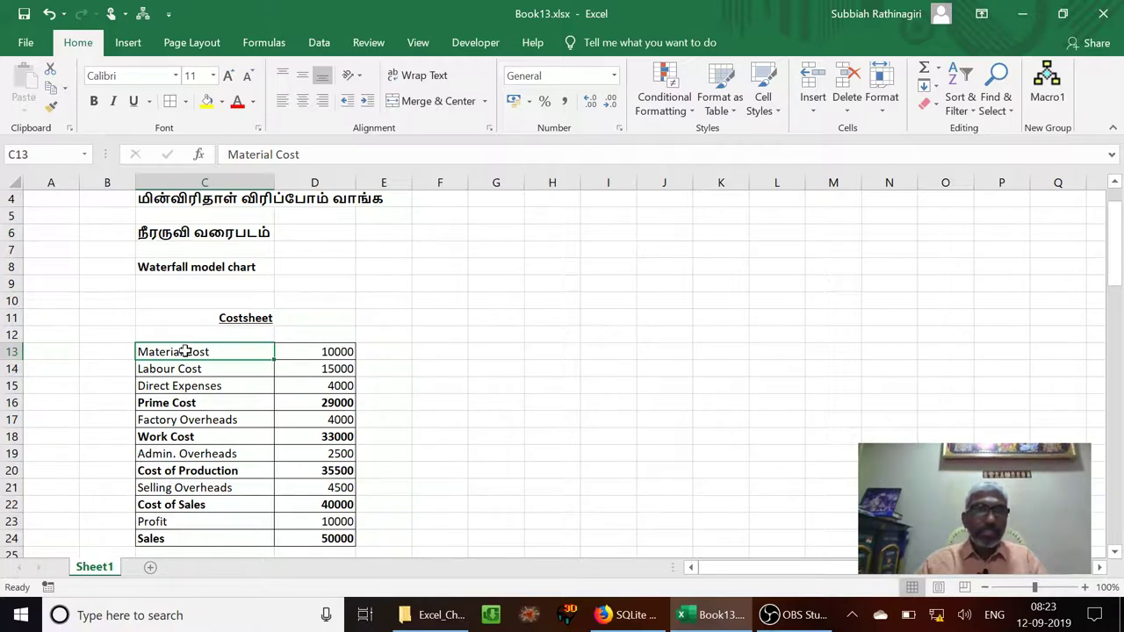
key(Right)
key(Left)
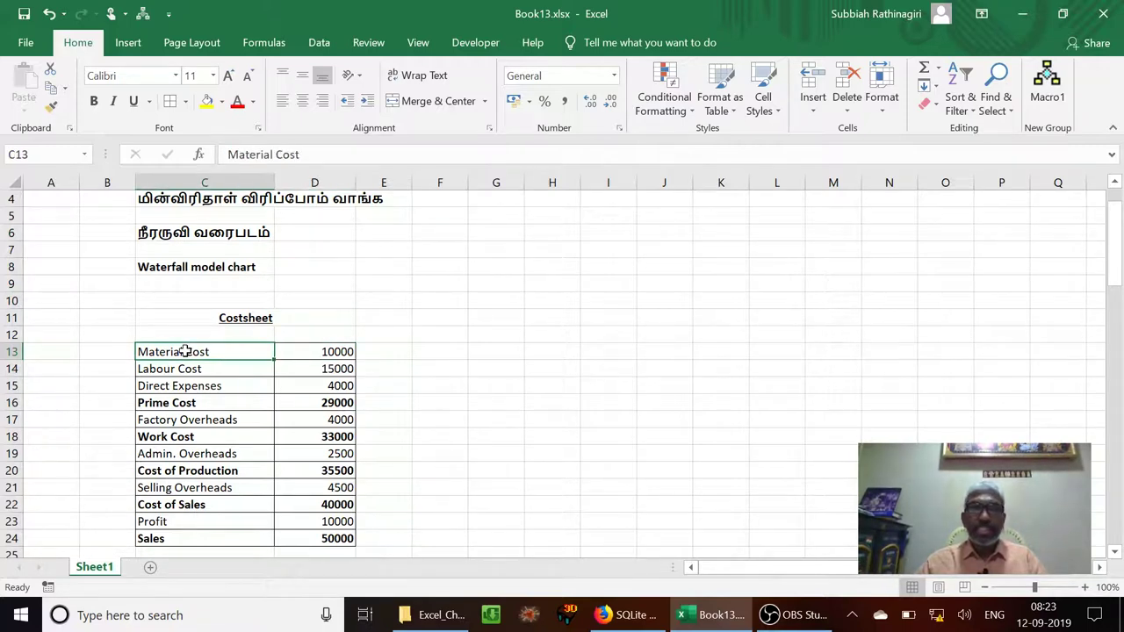
key(Right)
key(Left)
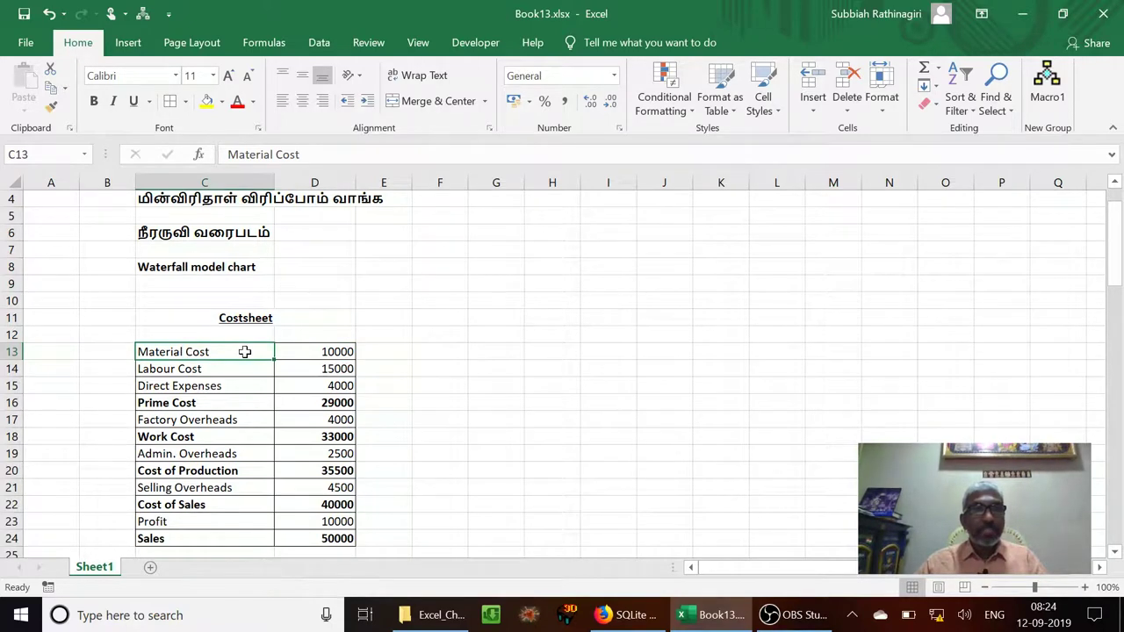
key(Down)
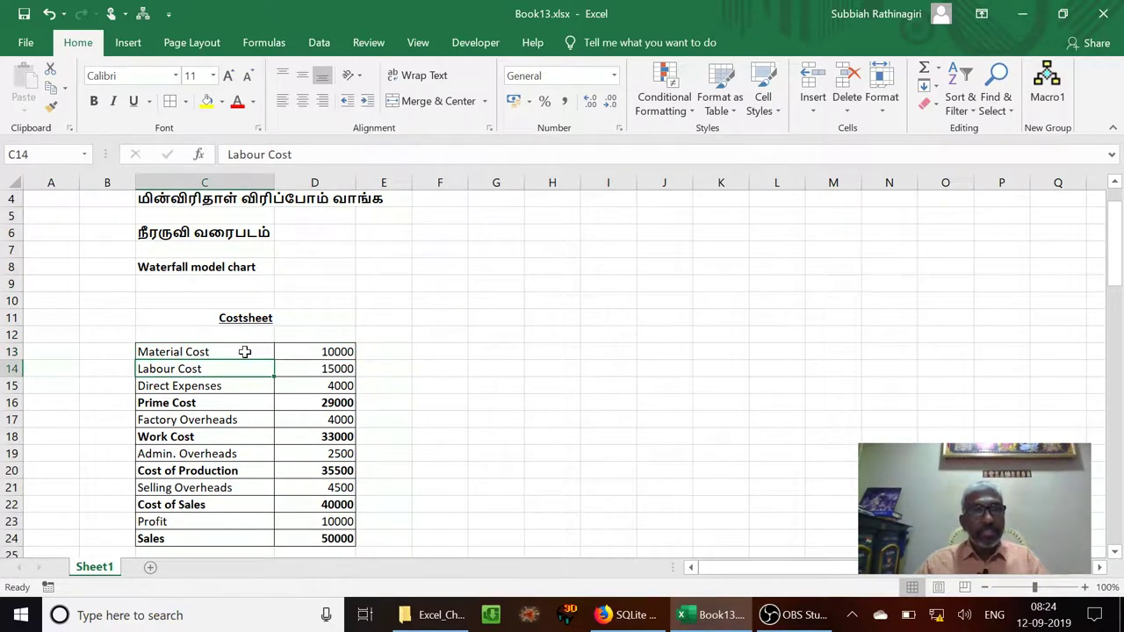
key(Down)
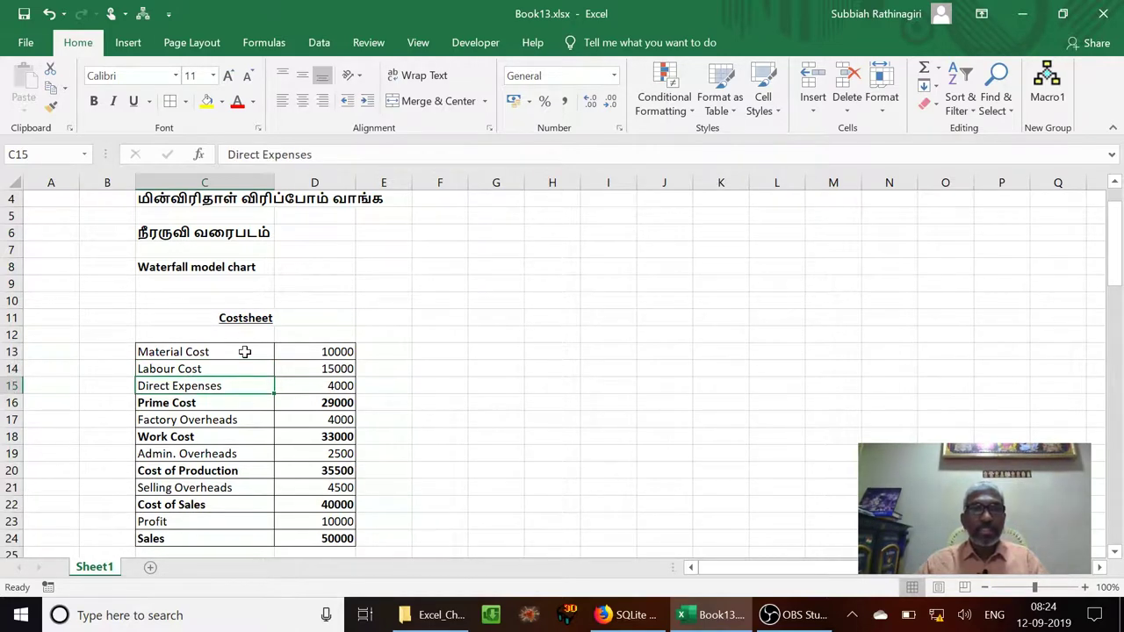
key(Down)
key(Right)
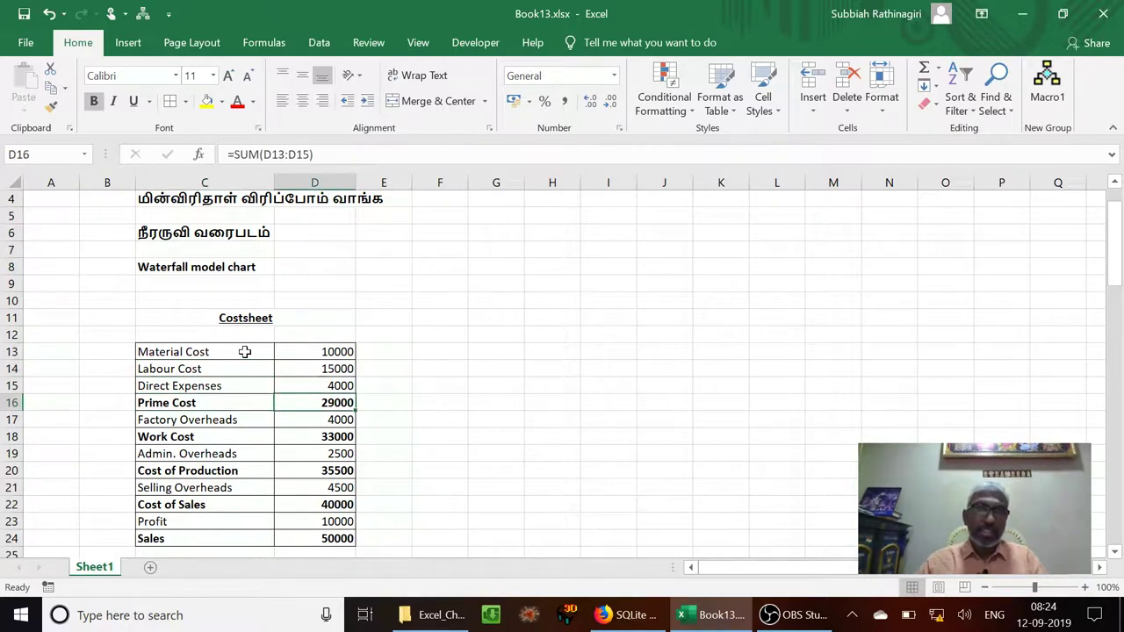
key(Left)
key(Right)
key(Left)
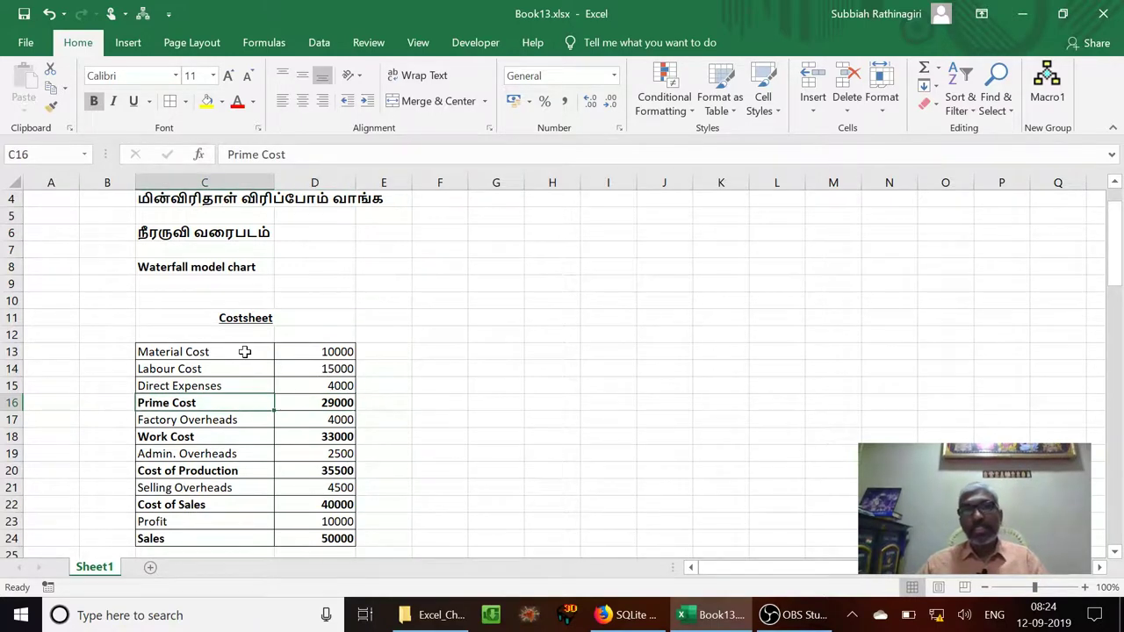
Review the remaining cost rows from Factory Overheads to Sales and their formulas.
key(Down)
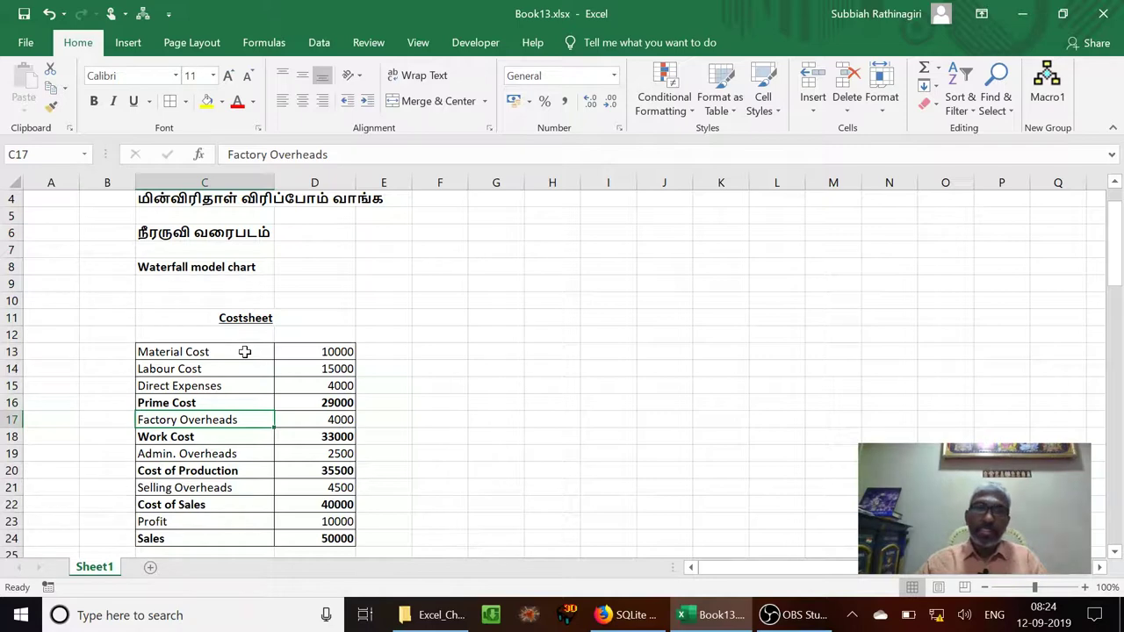
key(Down)
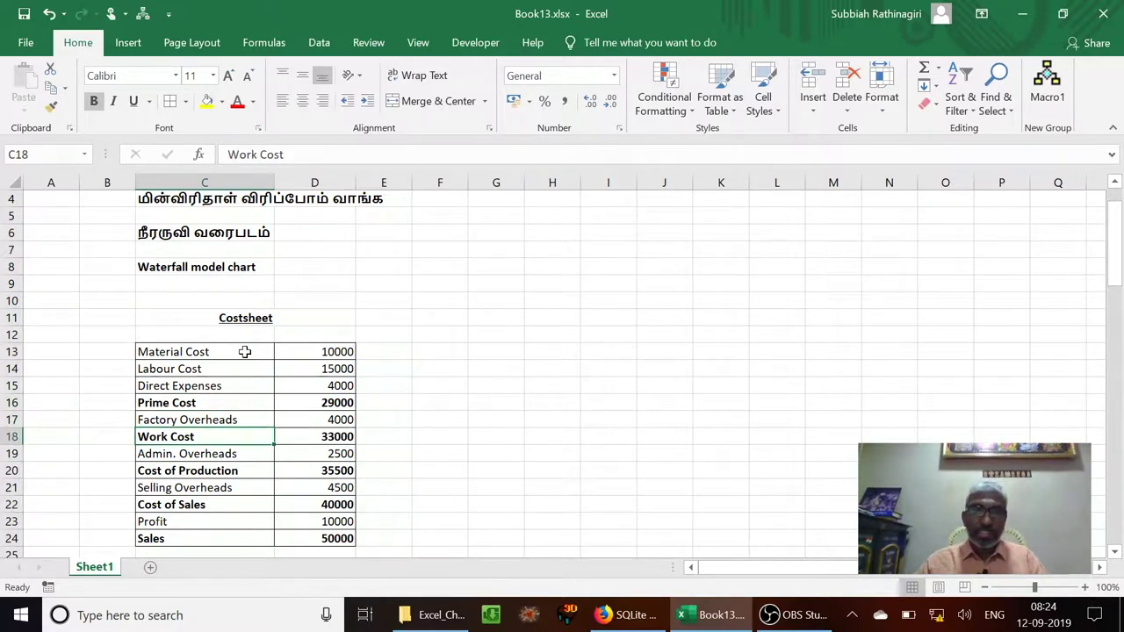
key(Down)
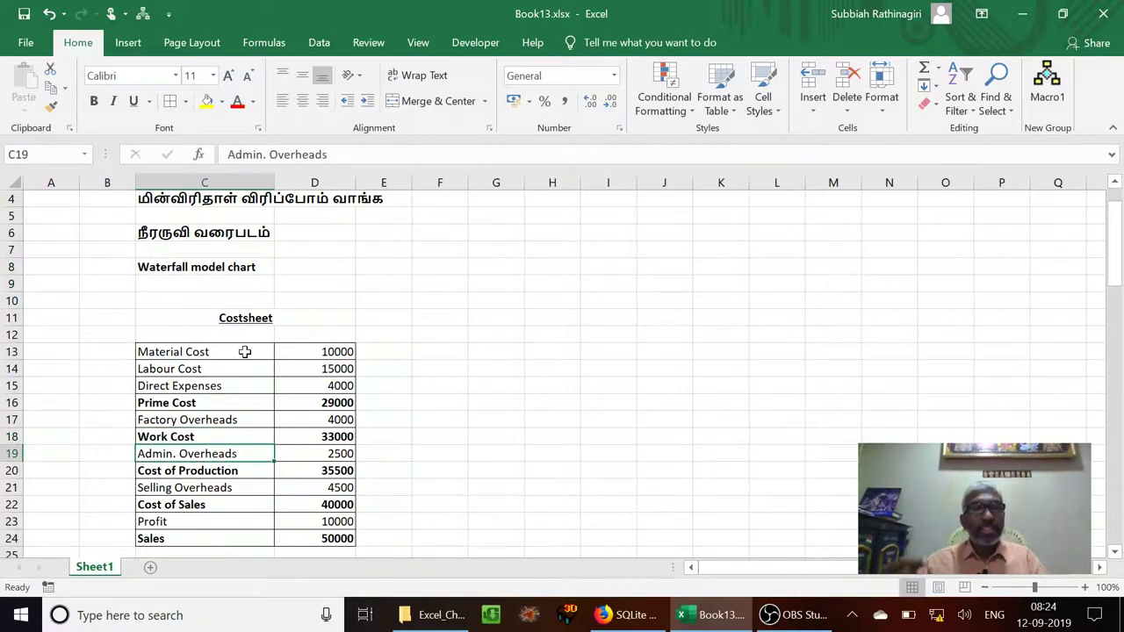
key(Down)
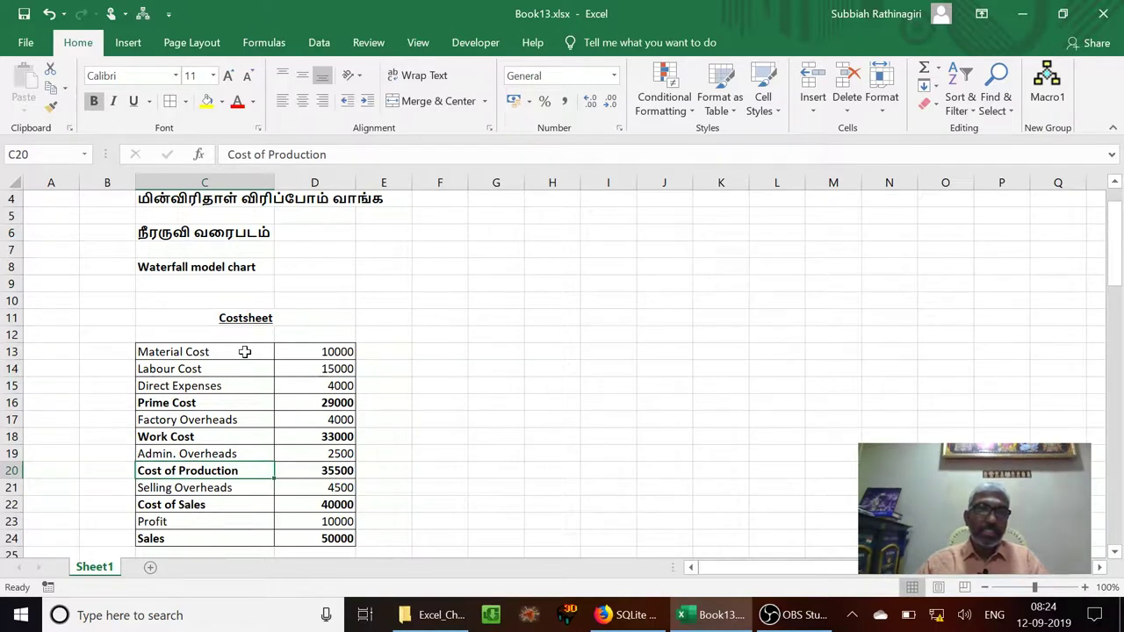
key(Down)
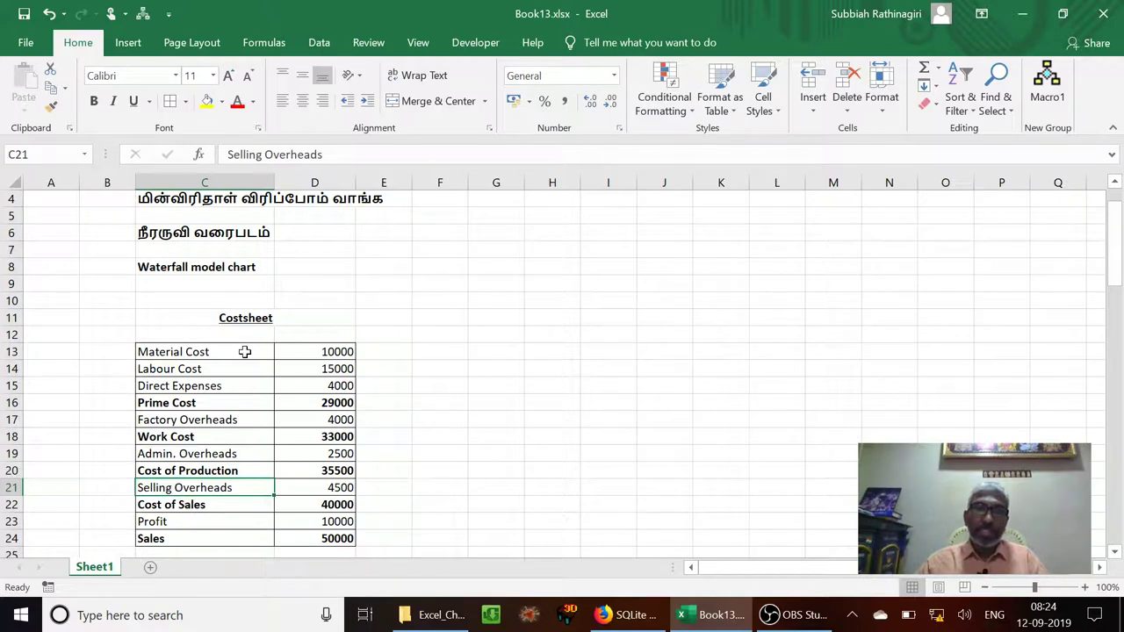
key(Down)
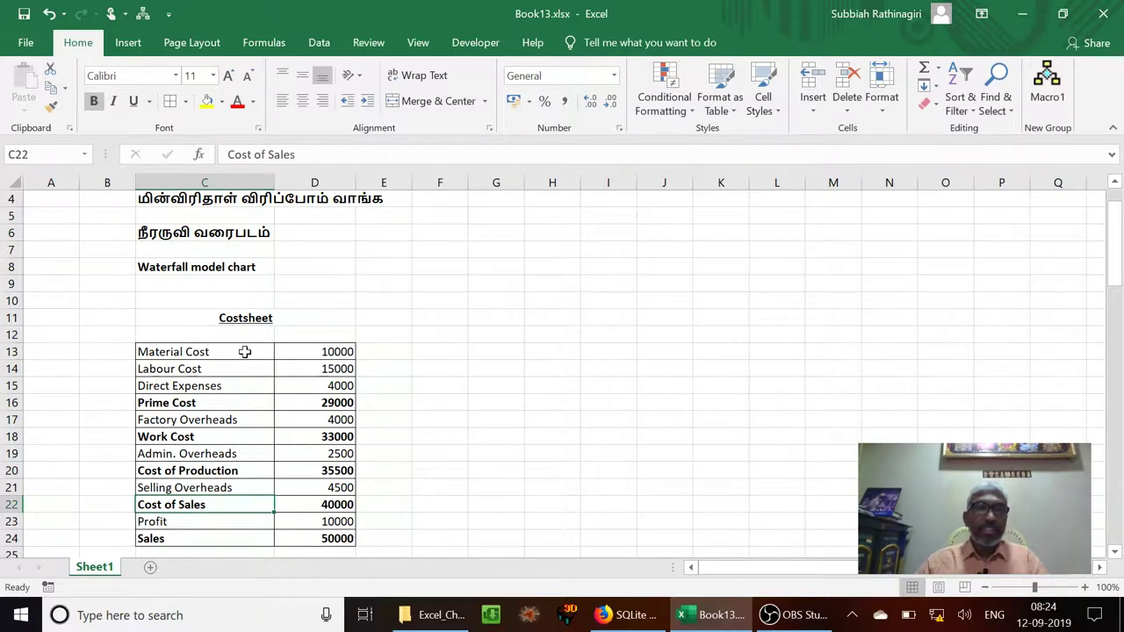
key(Down)
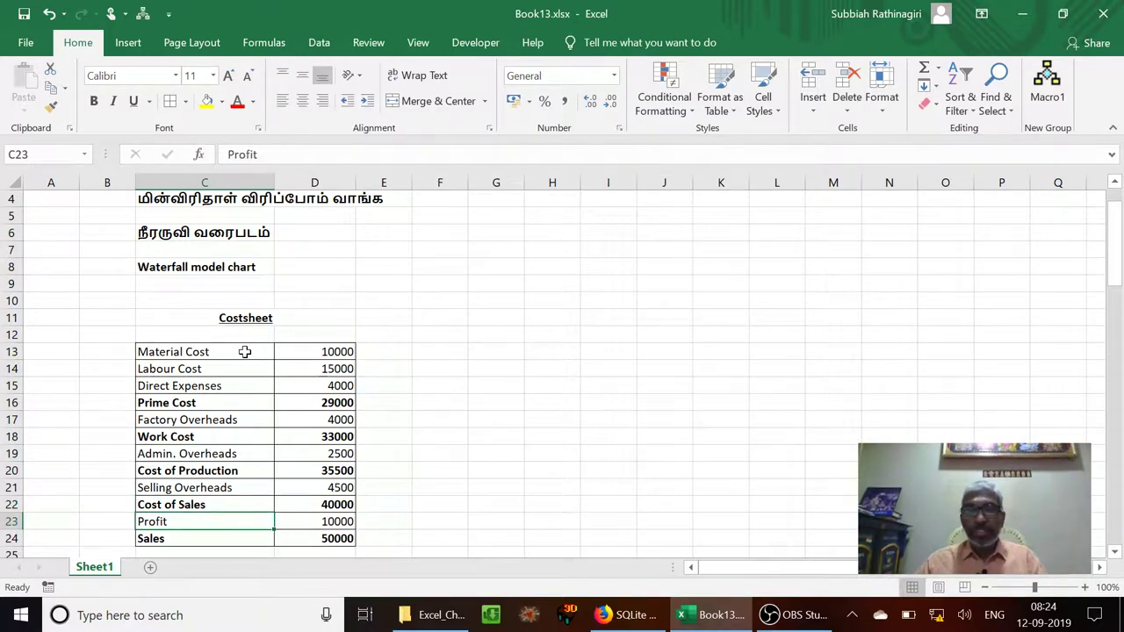
key(Down)
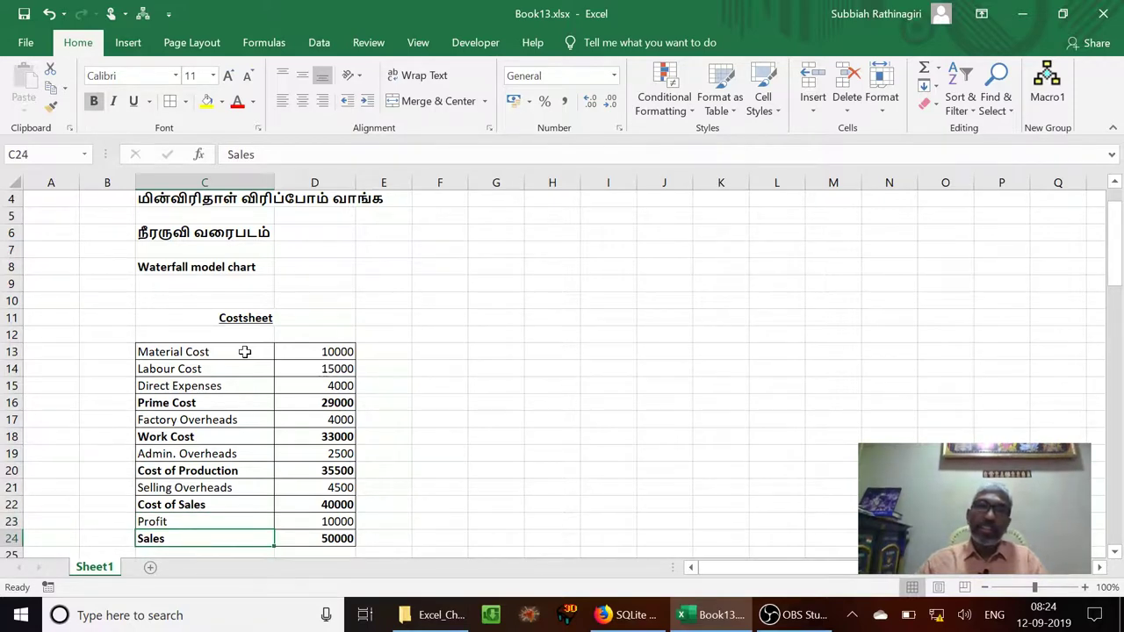
key(Right)
key(Up)
key(Up)
key(Up)
key(Up)
key(Up)
key(Up)
key(Up)
key(Up)
key(Up)
key(Up)
key(Up)
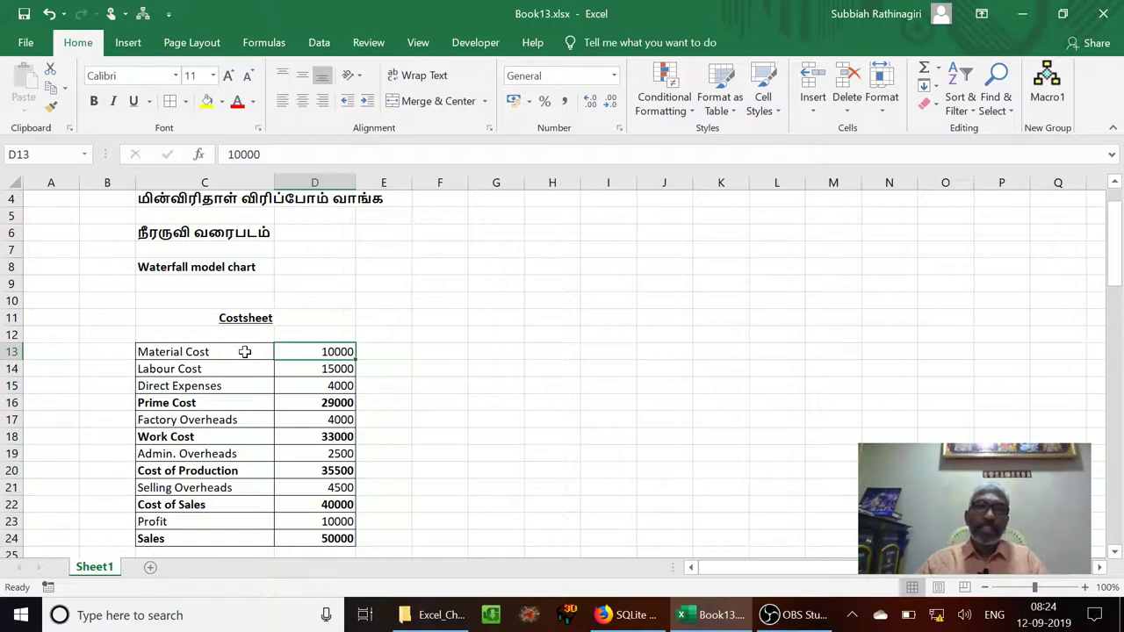
key(Down)
key(Down)
key(Down)
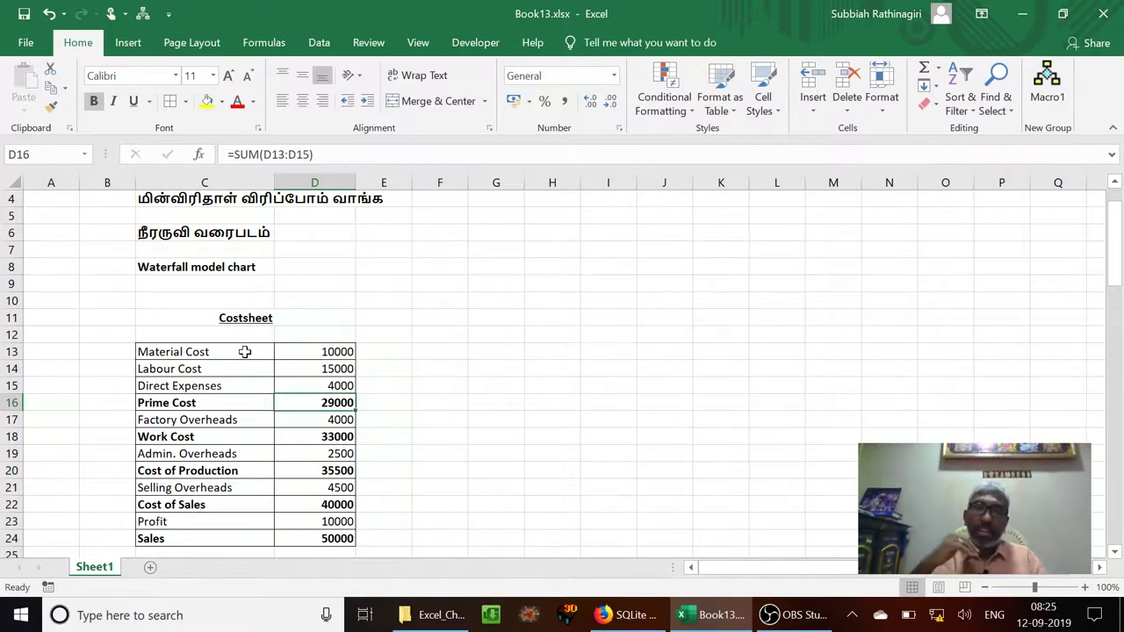
Select C13:D24, Material Cost through Sales, and open Recommended Charts from the Insert tab.
key(Up)
key(Up)
key(Up)
key(Left)
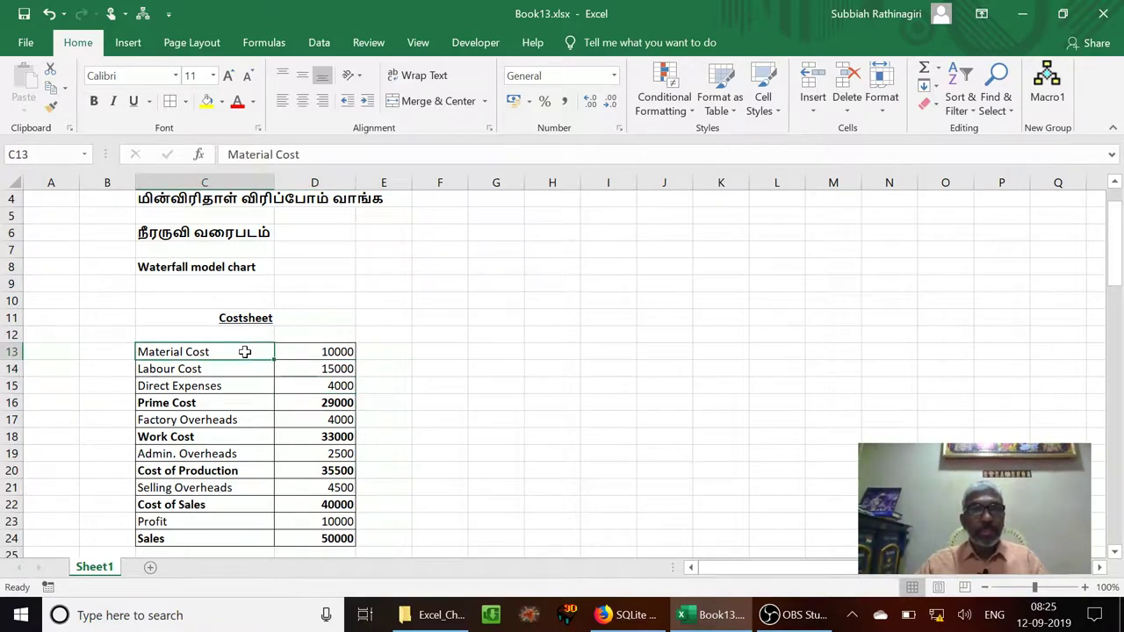
key(shift+Right)
key(shift+Down)
key(shift+Down)
key(shift+Down)
key(shift+Down)
key(shift+Down)
key(shift+Down)
key(shift+Down)
key(shift+Down)
key(shift+Down)
key(shift+Down)
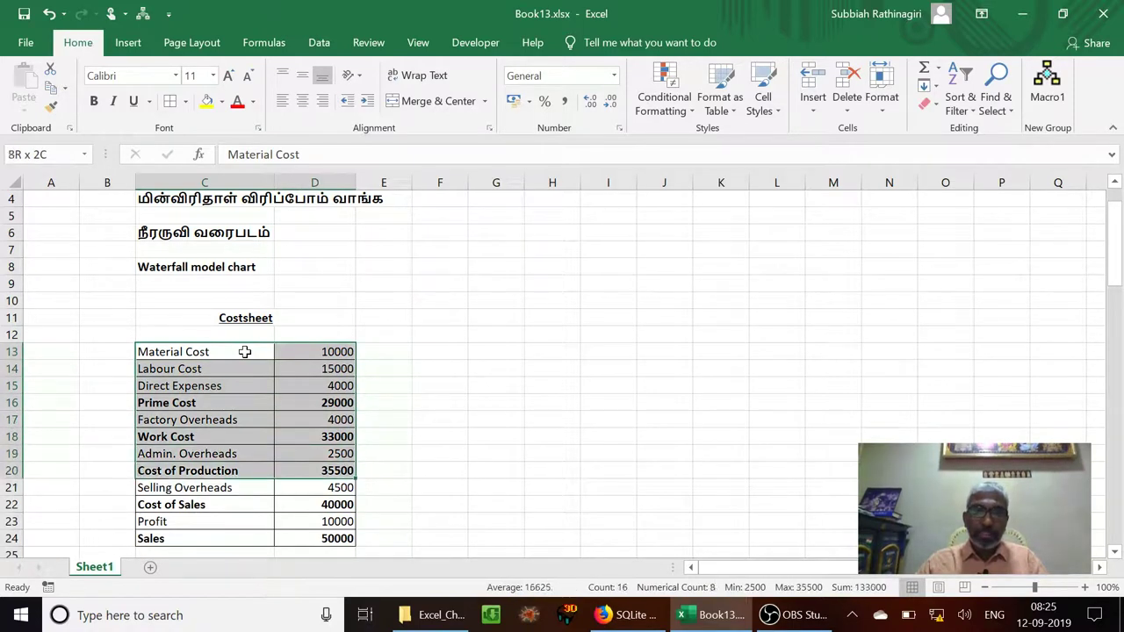
key(shift+Down)
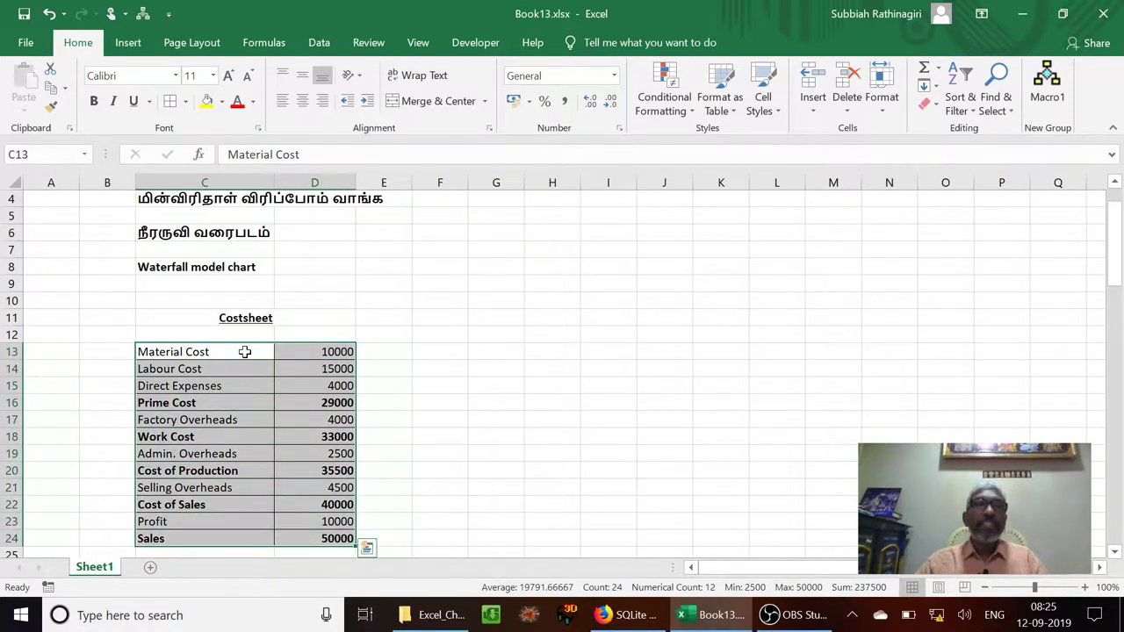
click(123, 44)
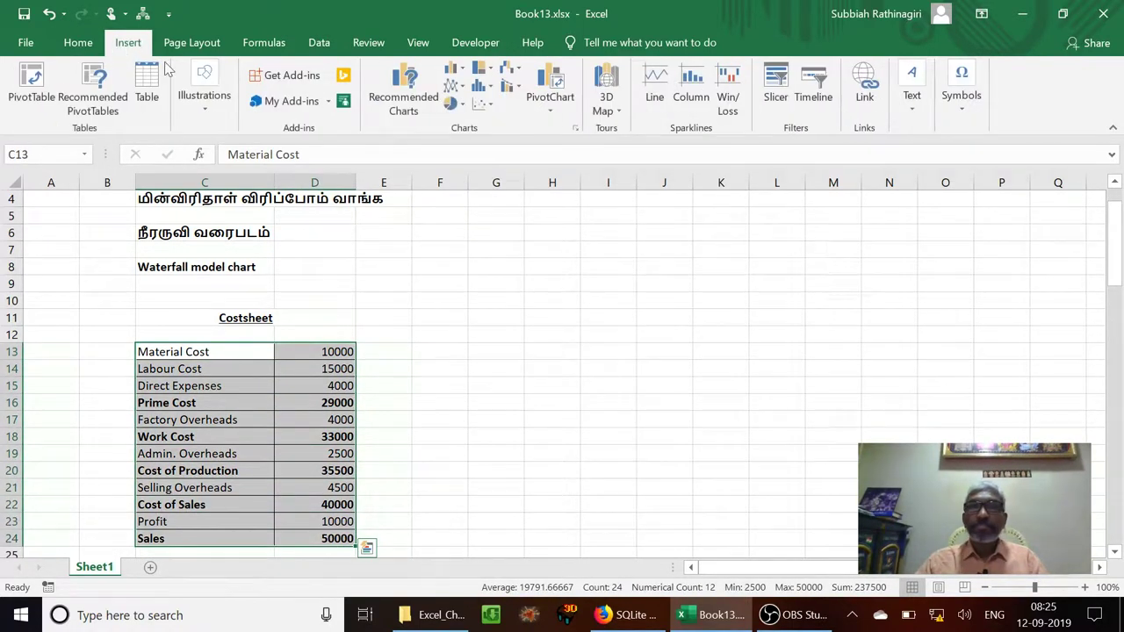
click(408, 83)
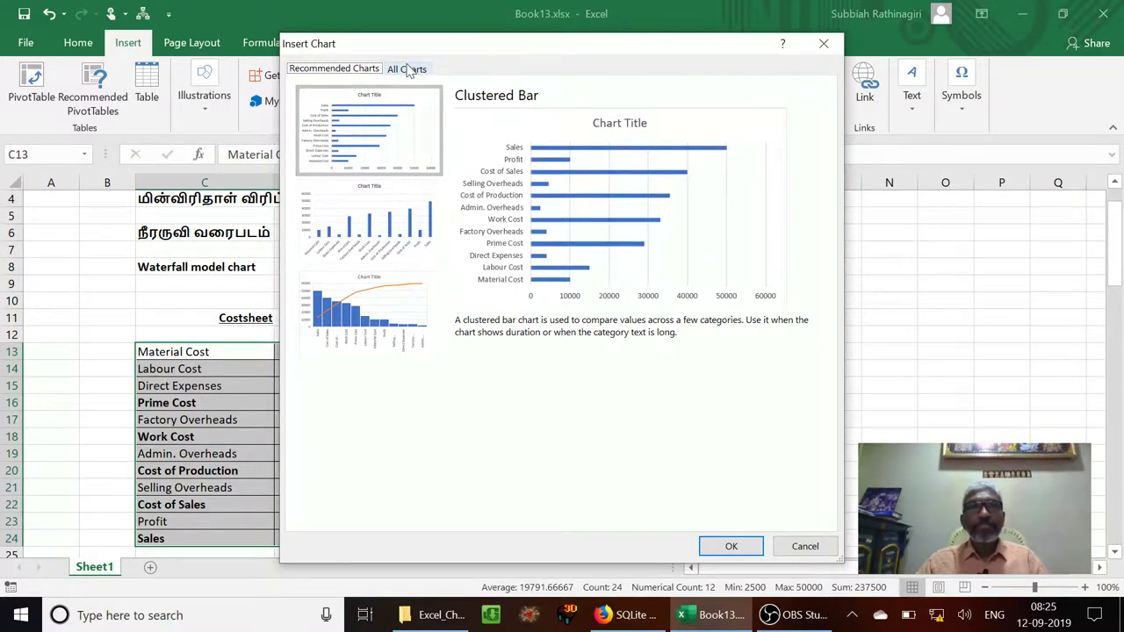
Insert a Waterfall chart of the cost table, chosen from the All Charts list.
click(409, 68)
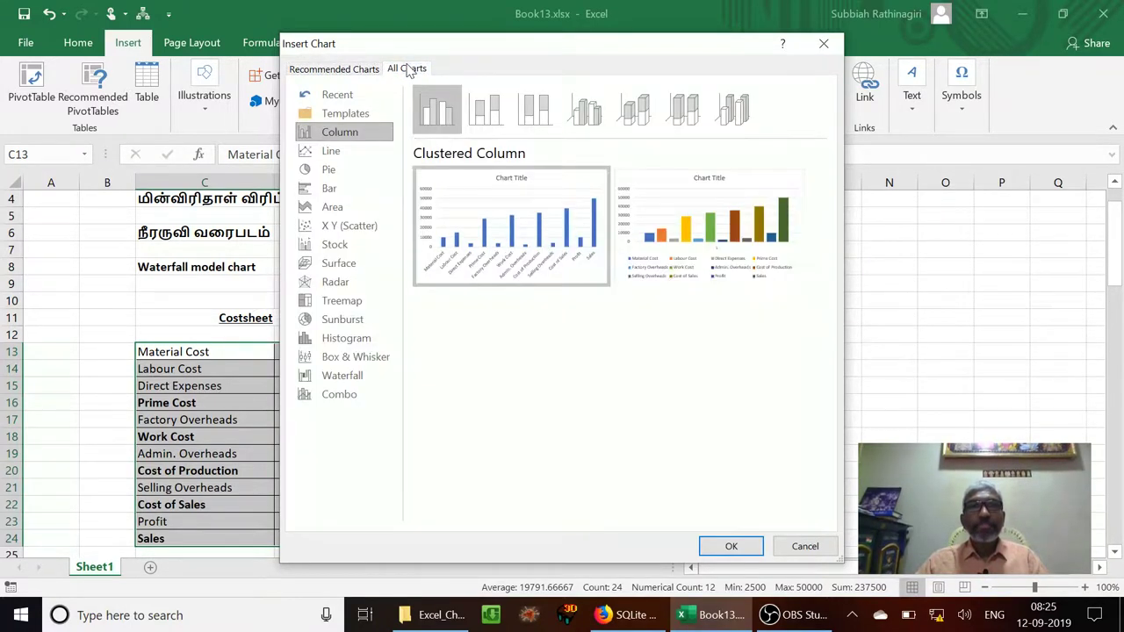
click(329, 380)
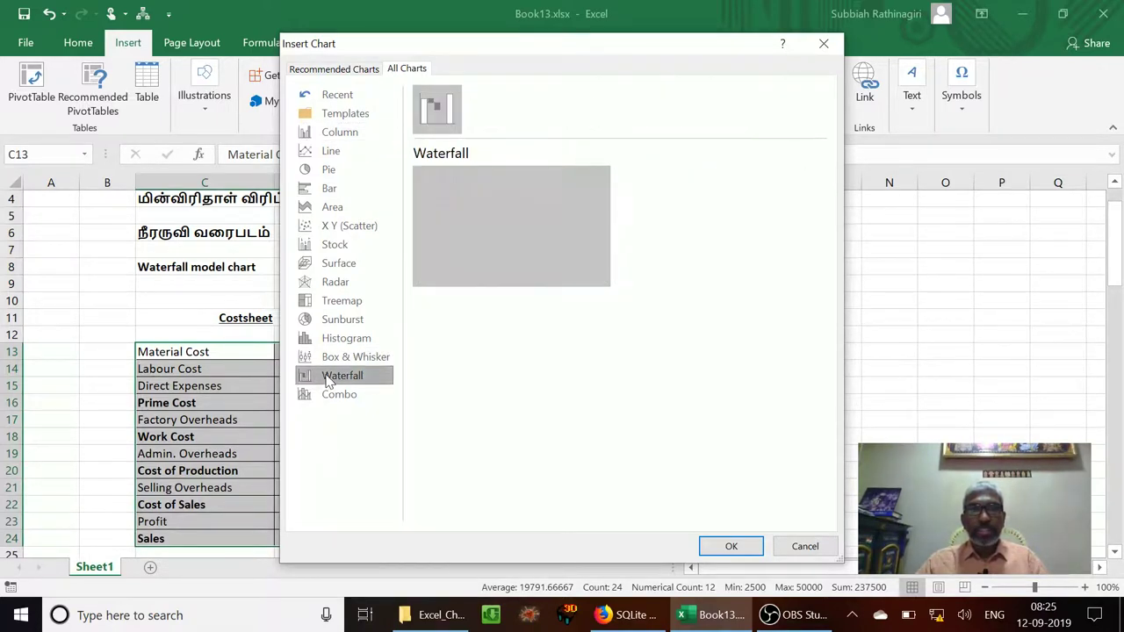
click(729, 545)
Nudge the waterfall chart slightly right beside the cost table and check its bar values.
drag(688, 279, 713, 283)
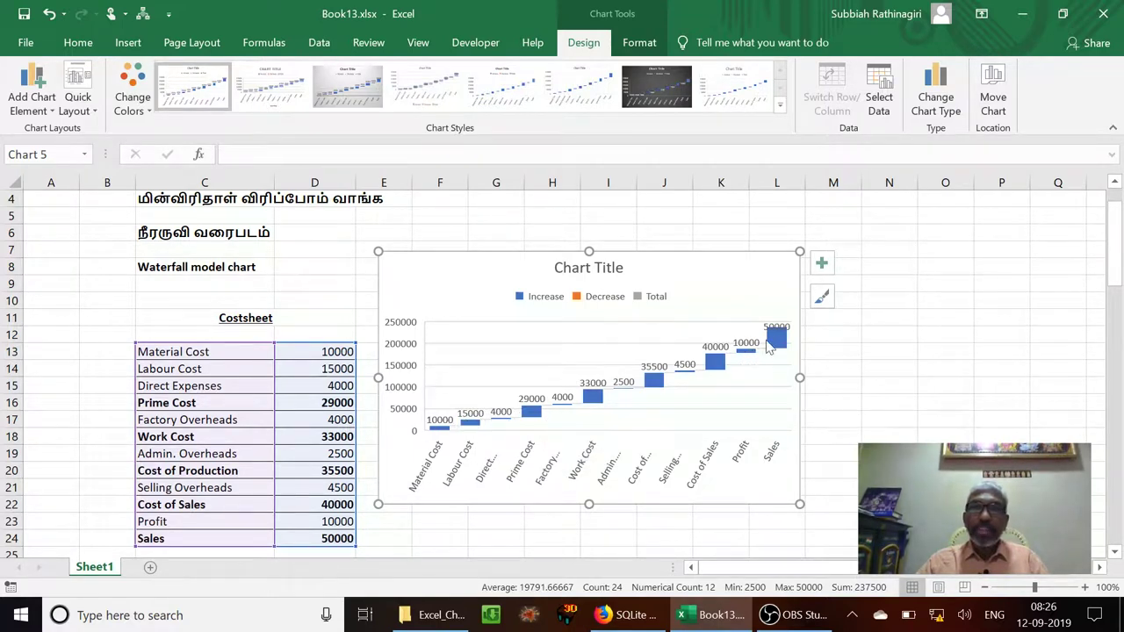
mouse_move(784, 332)
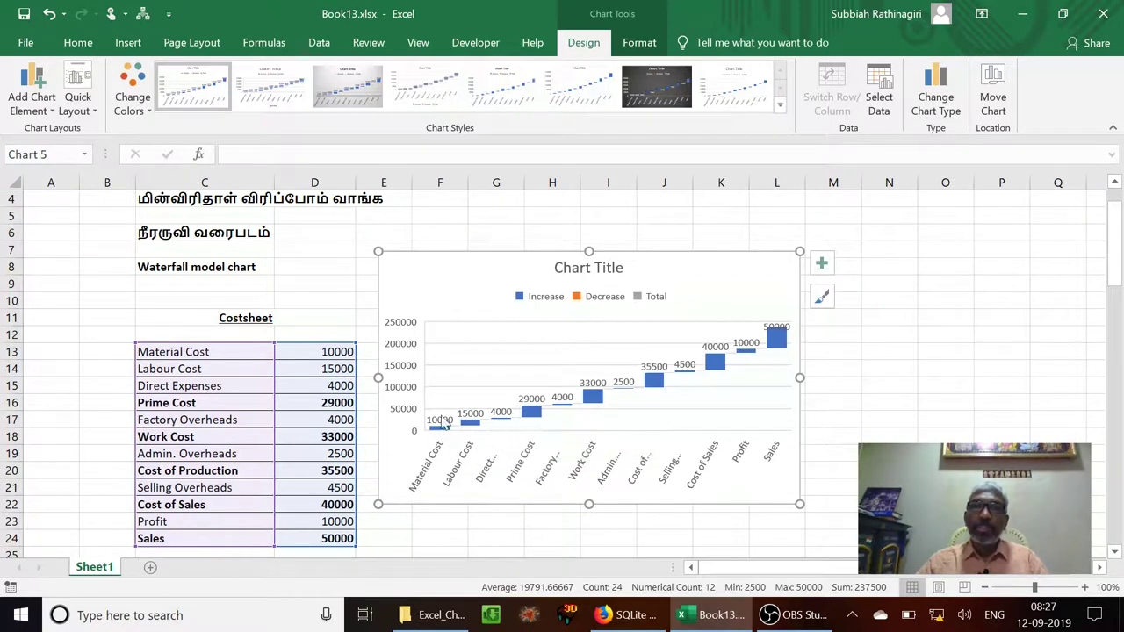
mouse_move(540, 422)
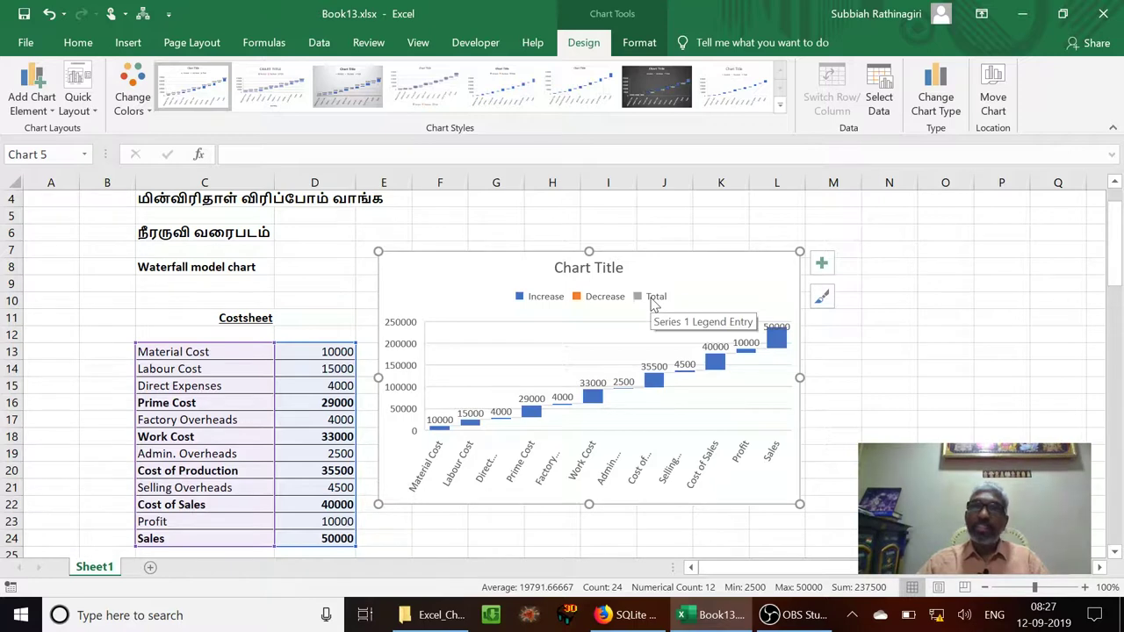
Set the Prime Cost and Work Cost bars as totals.
click(533, 416)
click(535, 416)
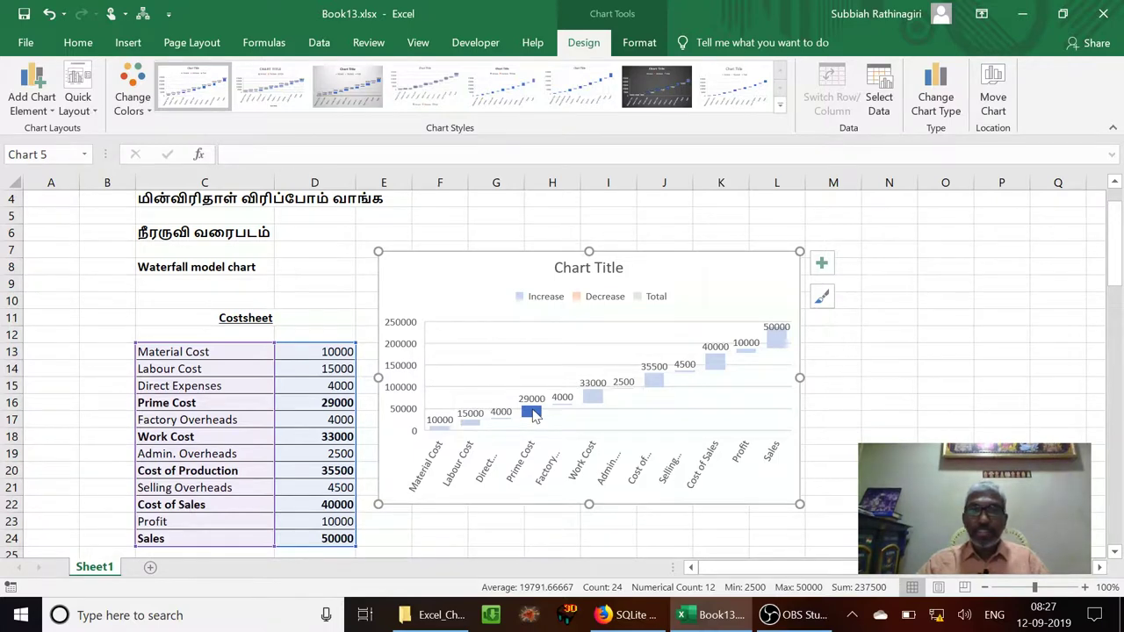
right_click(535, 416)
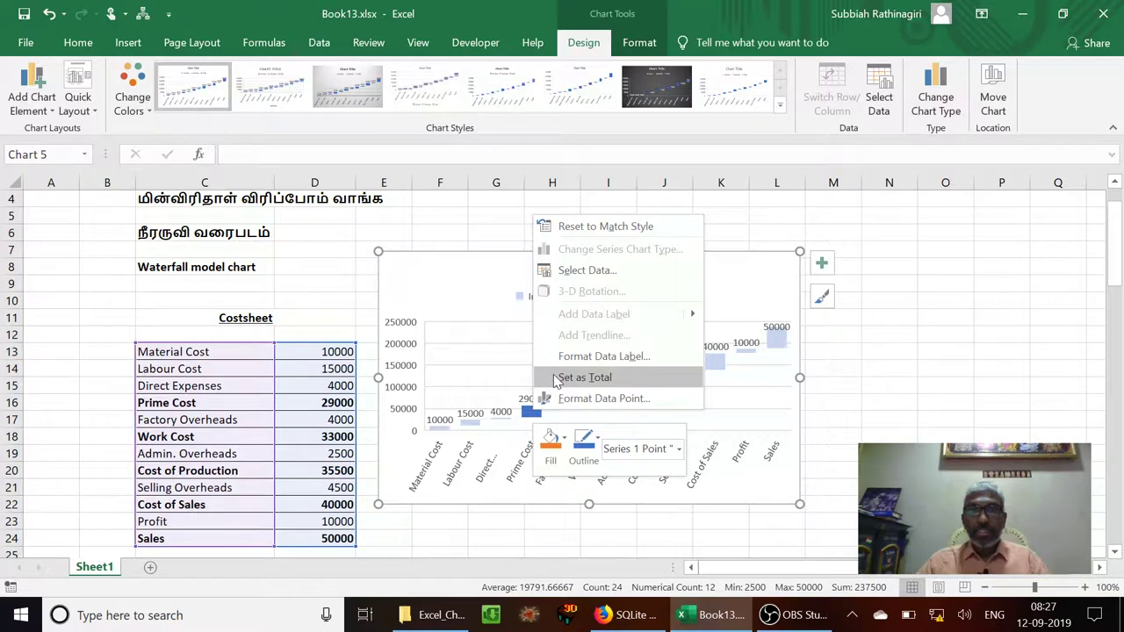
click(555, 377)
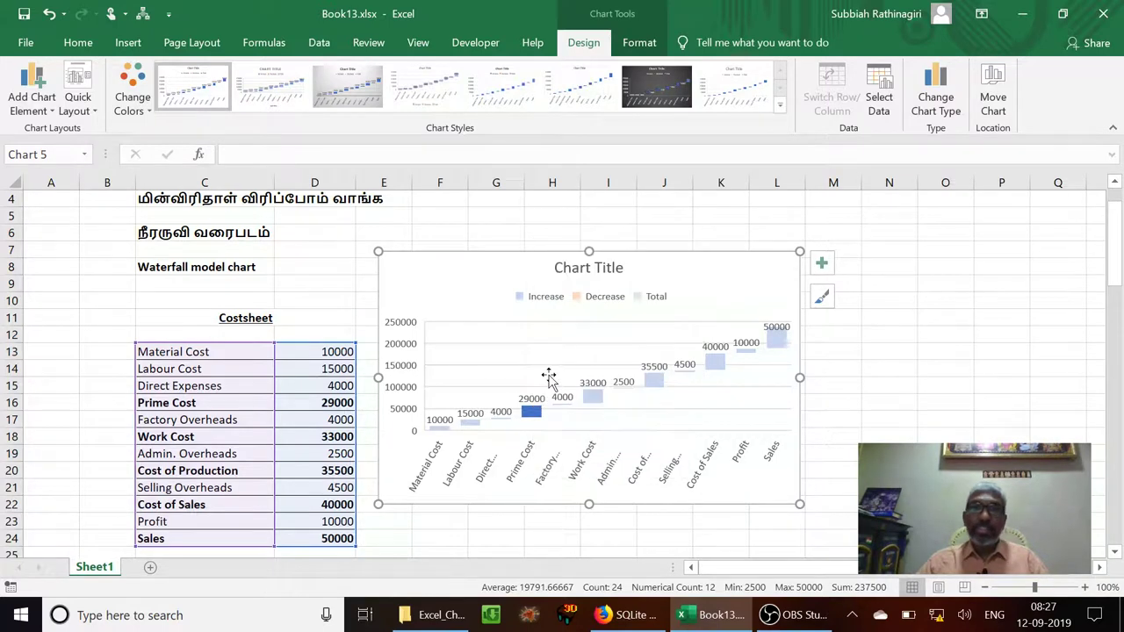
click(594, 417)
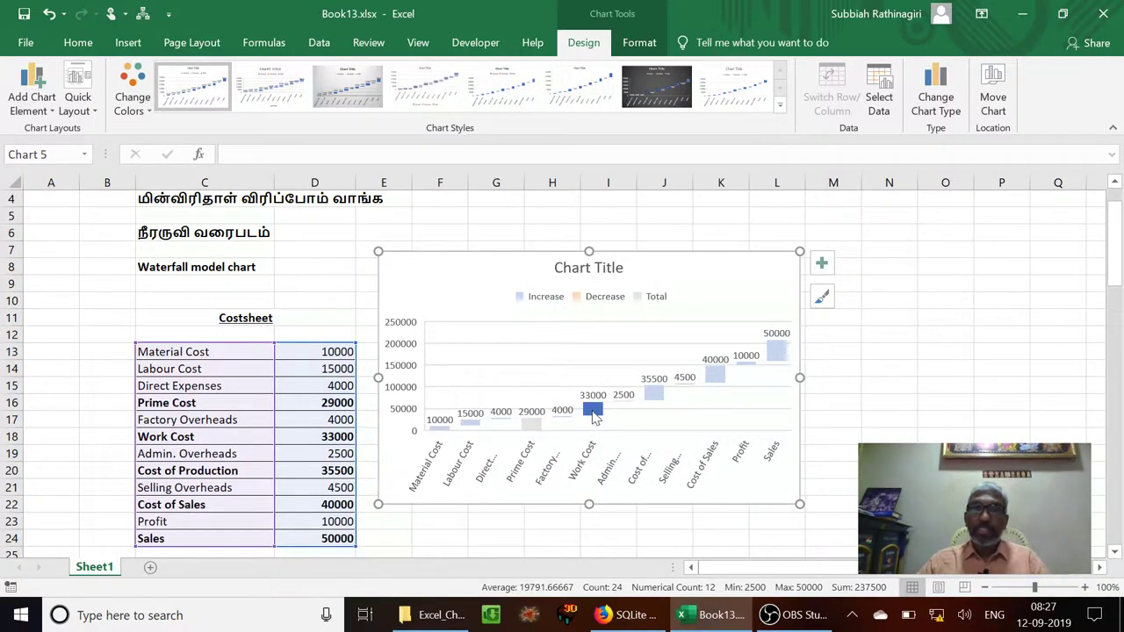
right_click(593, 417)
click(625, 376)
Set the Cost of Production, Cost of Sales and Sales bars as totals.
click(660, 402)
right_click(661, 402)
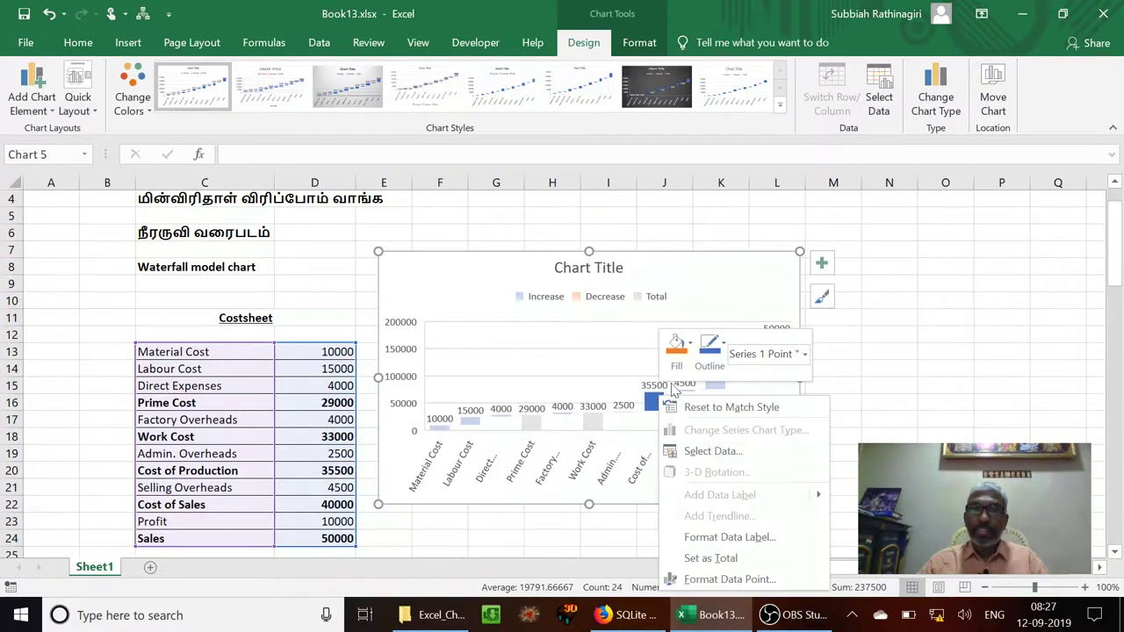
click(699, 559)
click(722, 393)
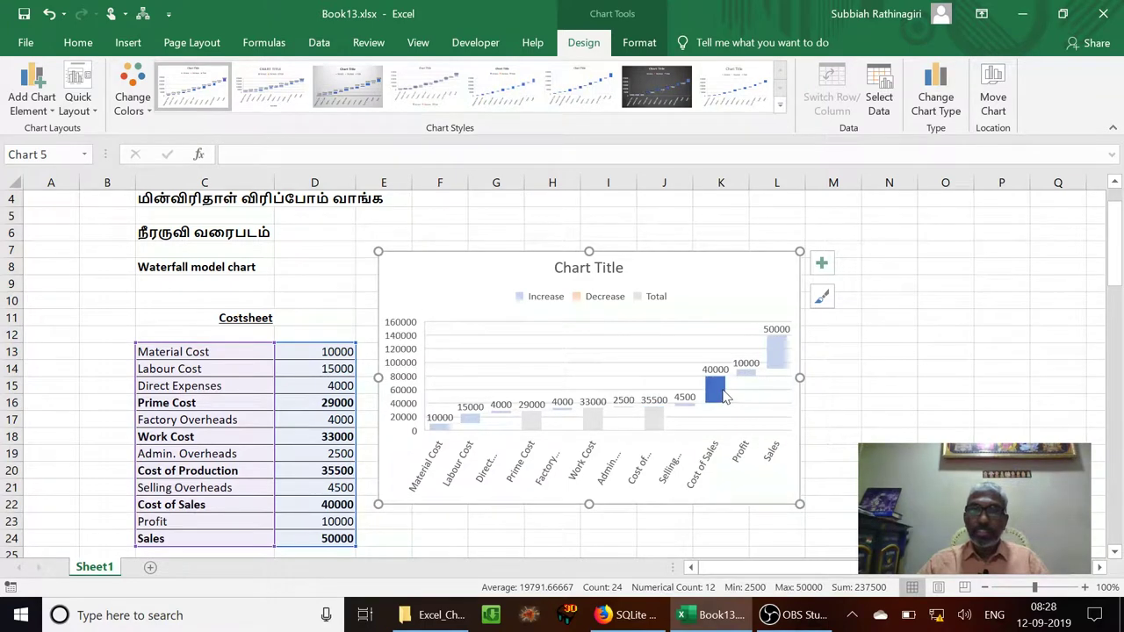
right_click(722, 394)
click(772, 551)
click(782, 360)
right_click(784, 361)
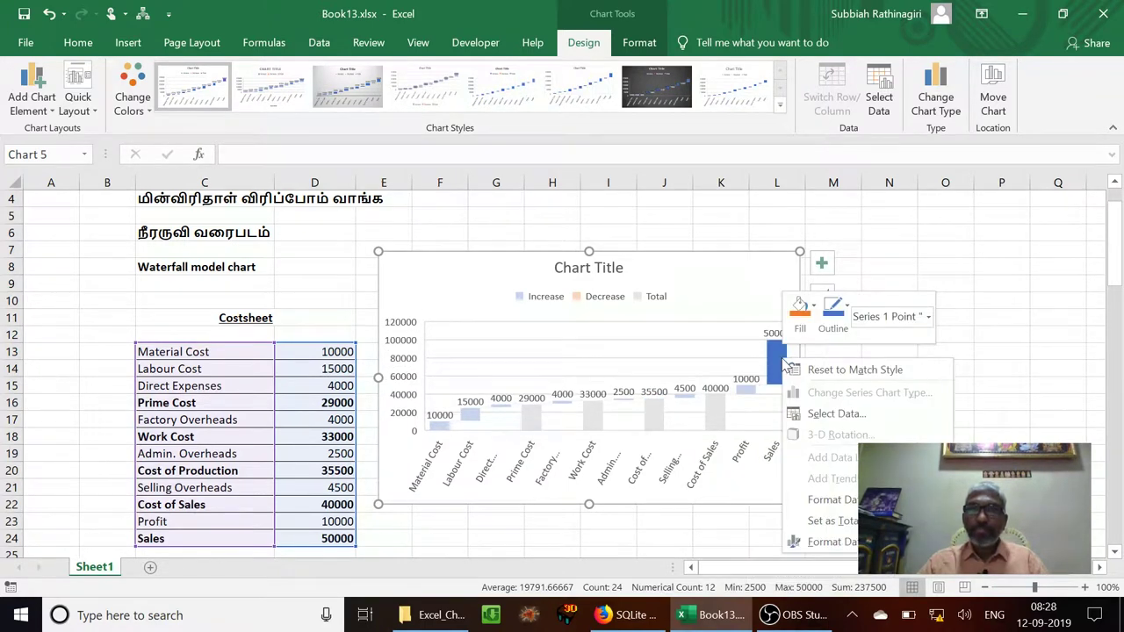
click(831, 524)
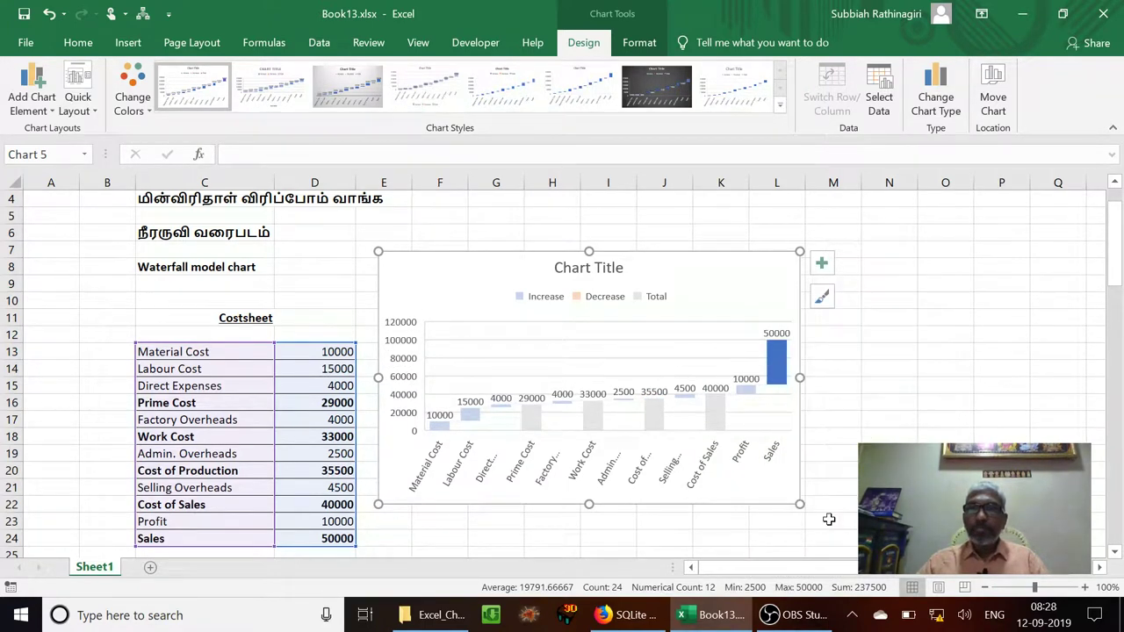
click(712, 291)
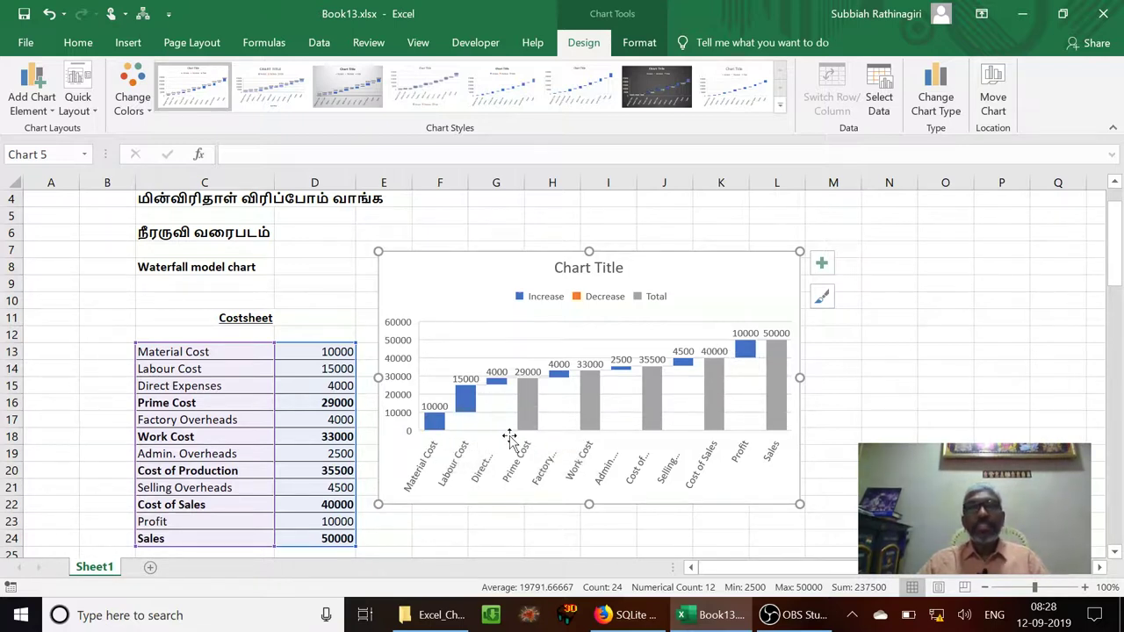
Check the total bars' values, then drag the cost waterfall chart down a little.
mouse_move(527, 428)
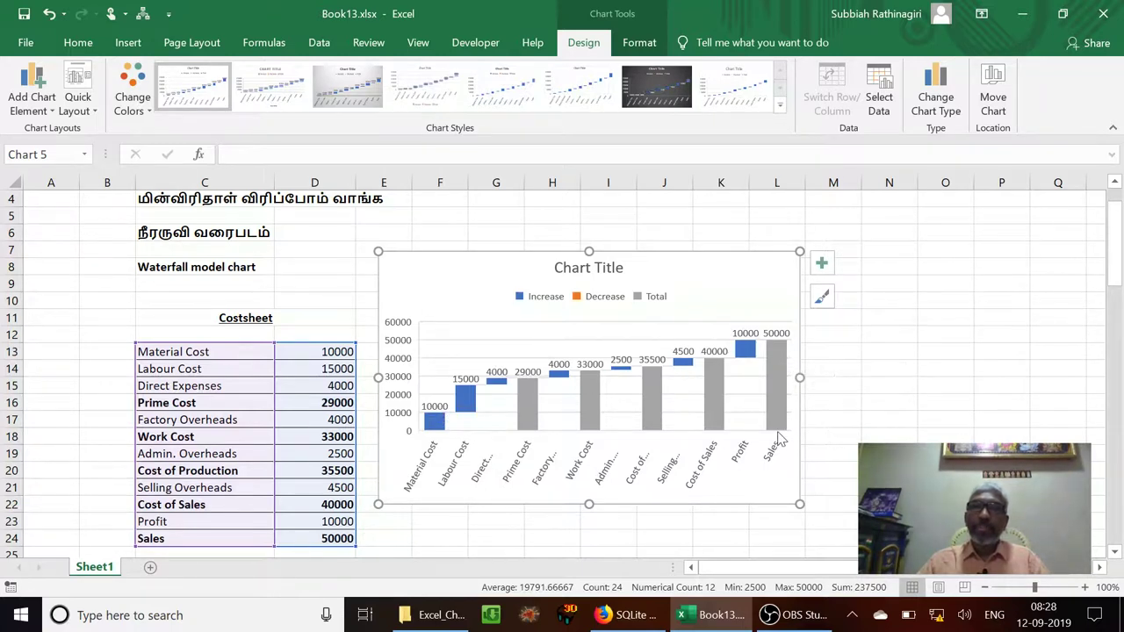
mouse_move(782, 395)
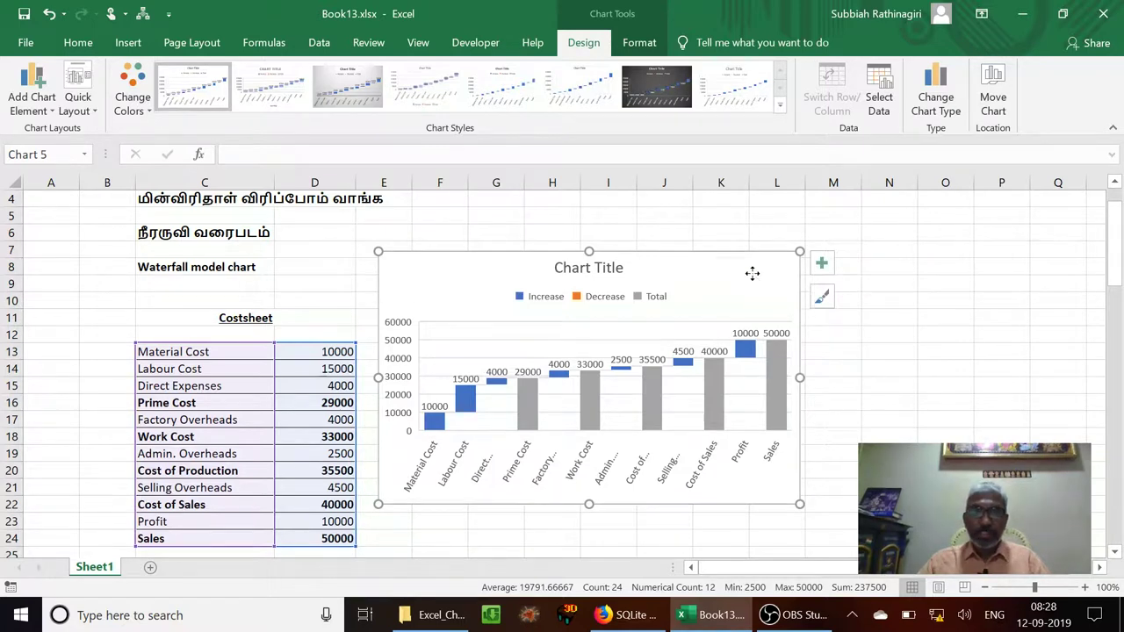
drag(752, 276, 753, 293)
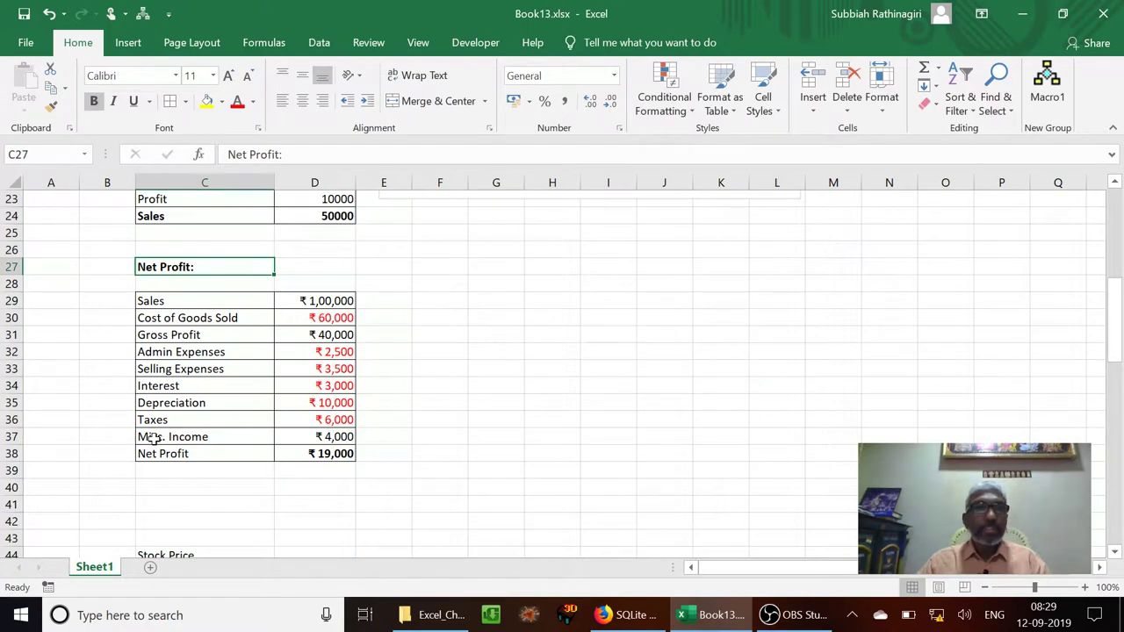
Review the Net Profit table values, from Sales 1,00,000 to the Net Profit SUM formula.
key(Down)
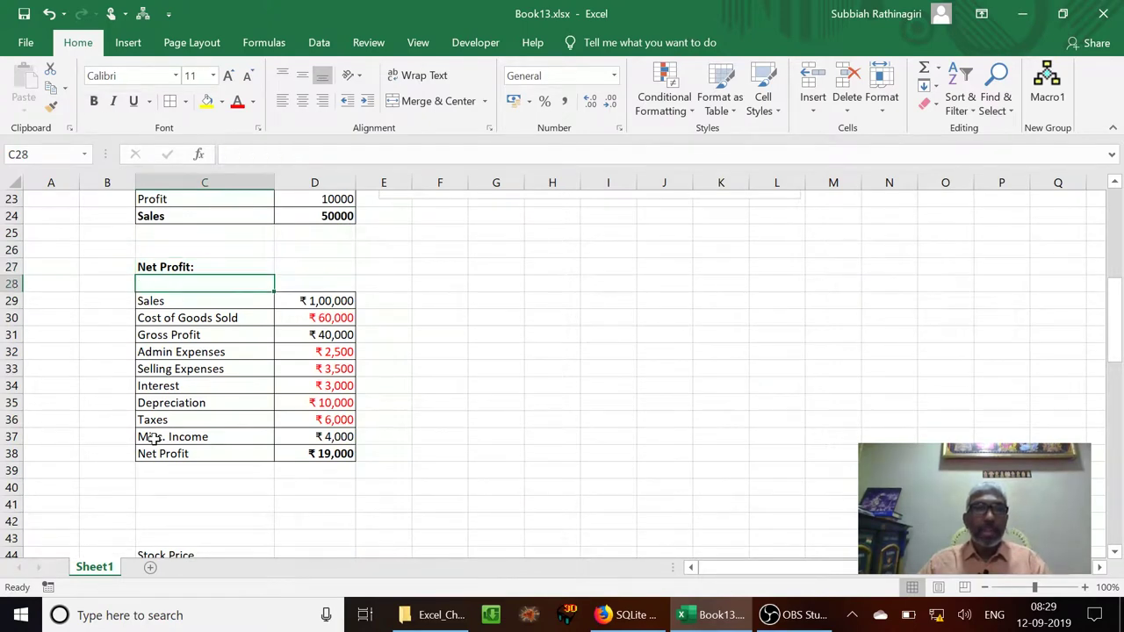
key(Up)
key(Down)
key(Down)
key(Right)
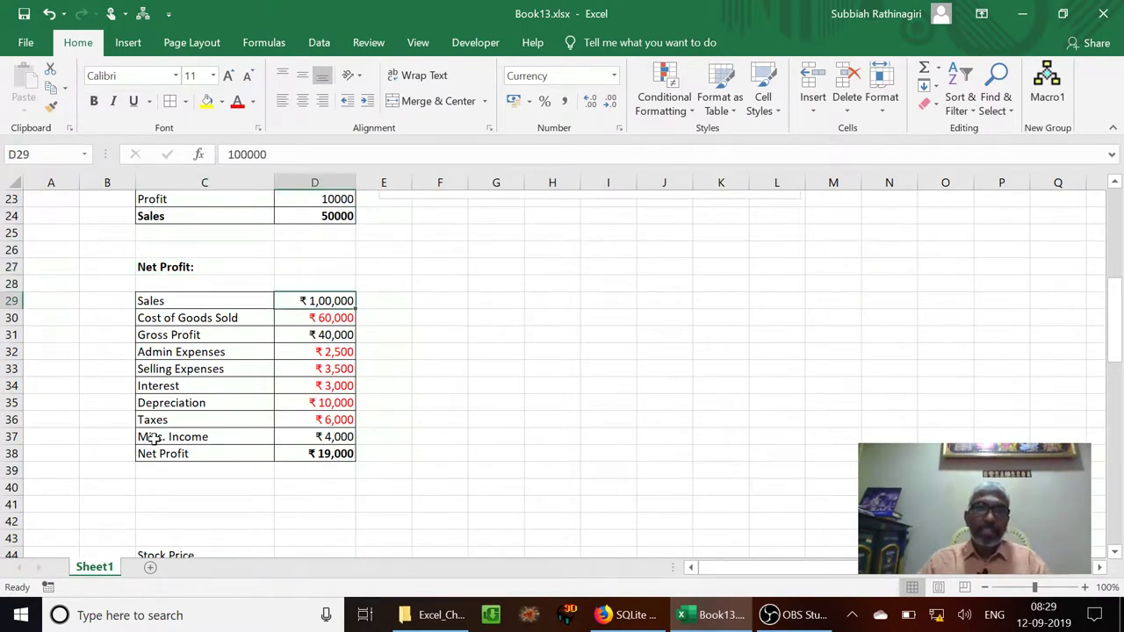
key(Down)
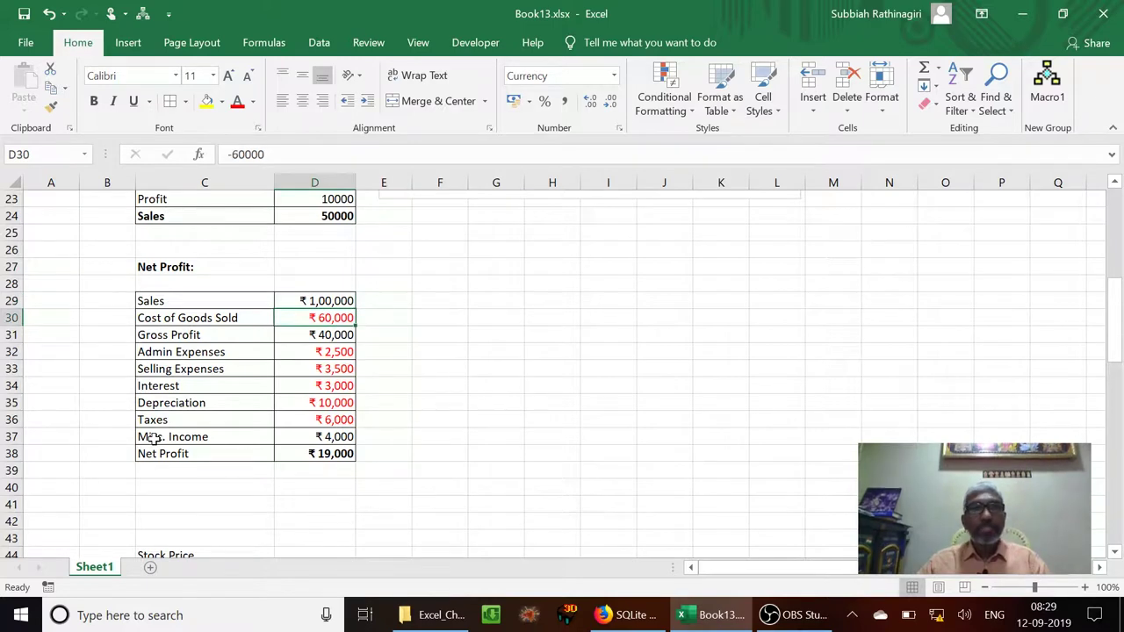
key(Down)
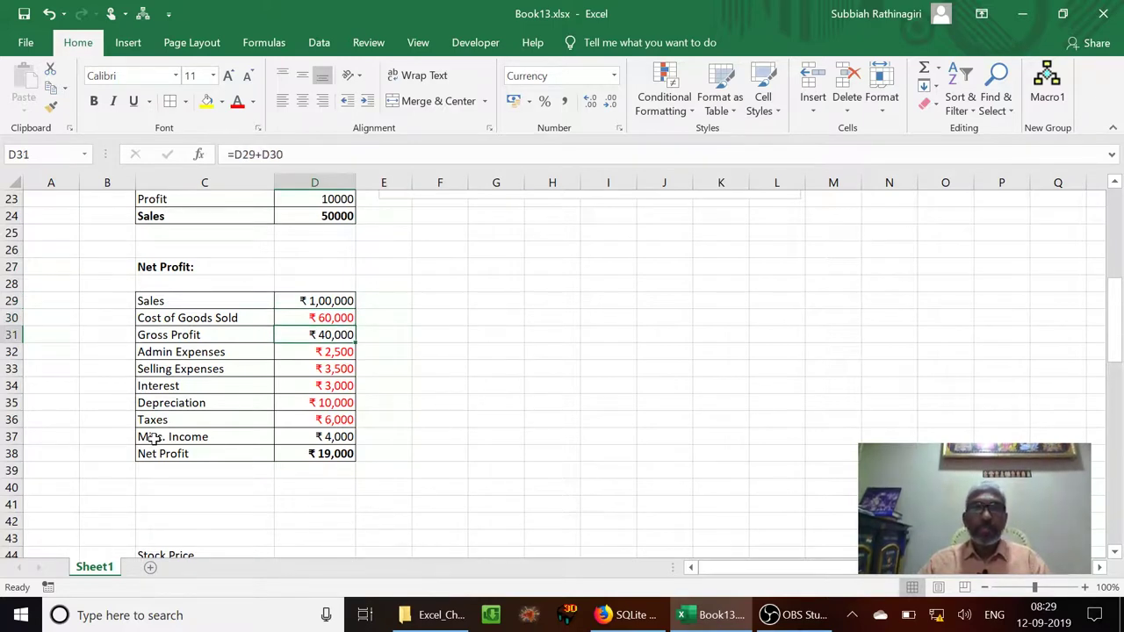
key(Down)
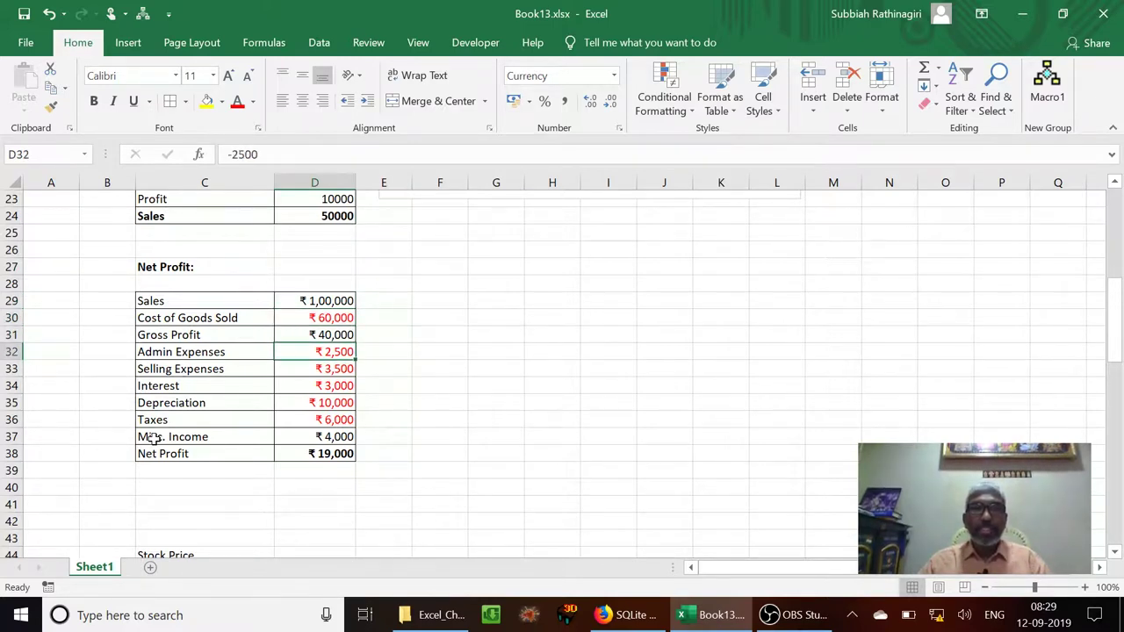
key(Down)
key(Down)
key(Down)
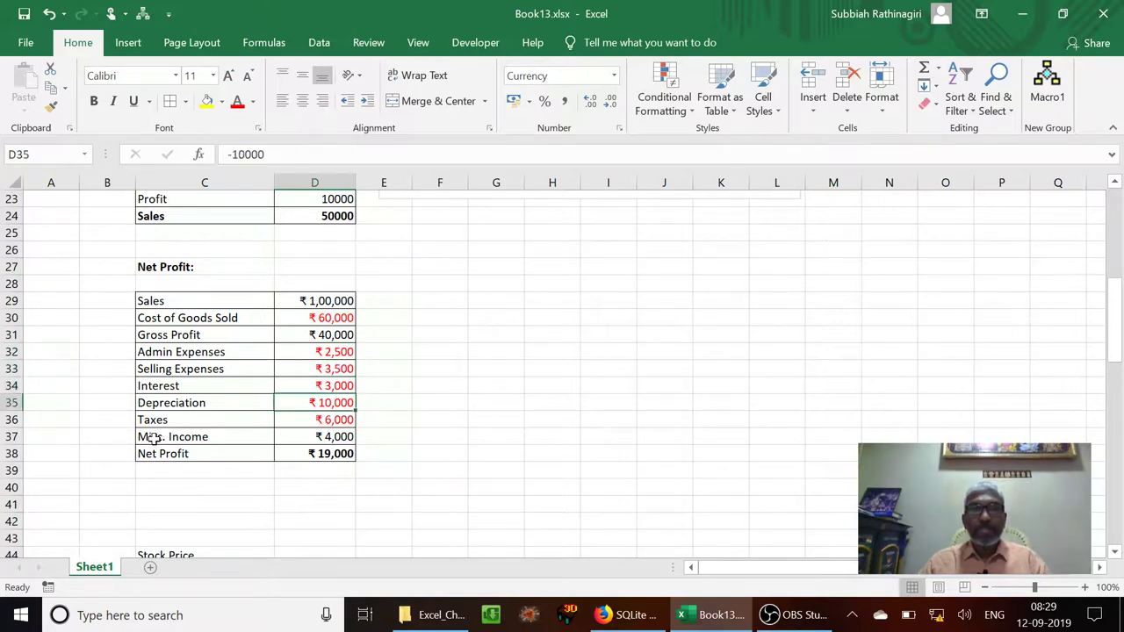
key(Down)
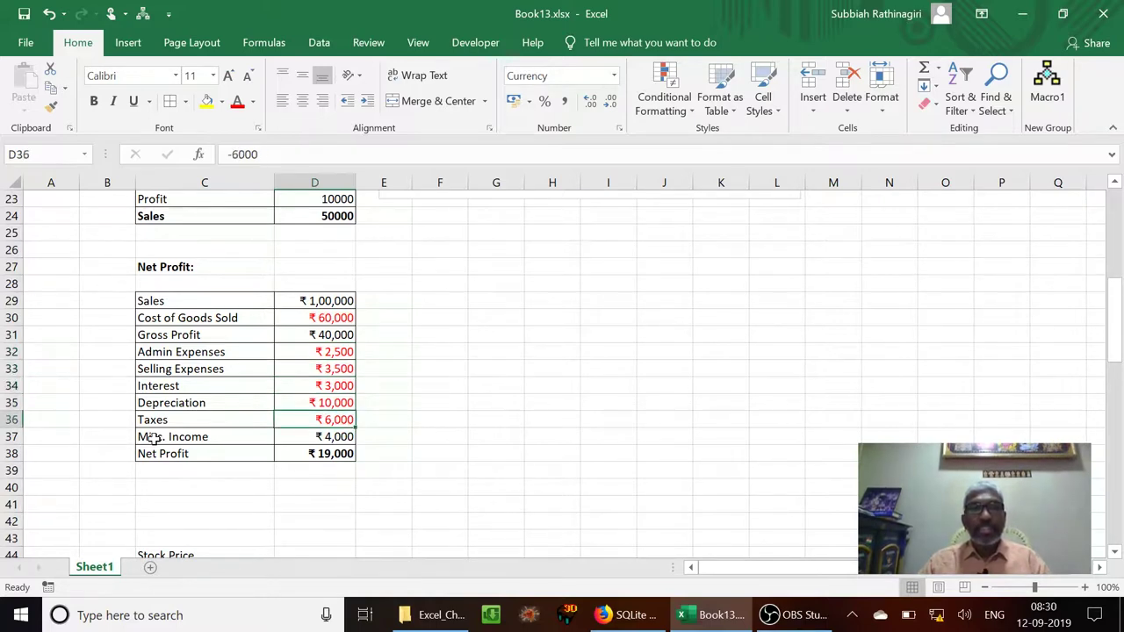
key(Down)
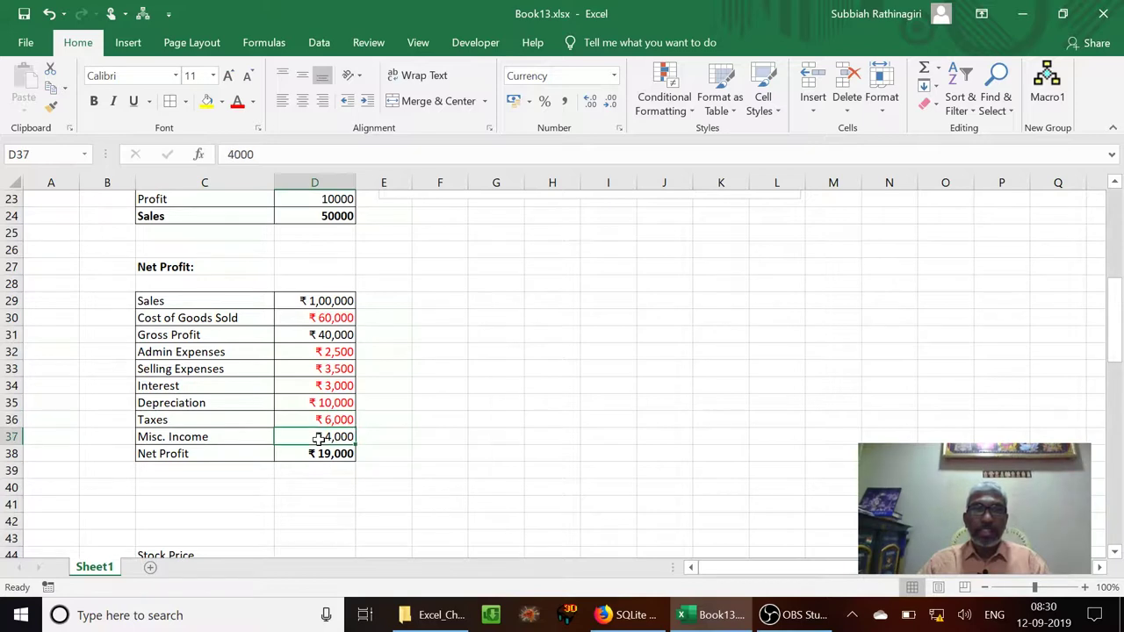
key(Down)
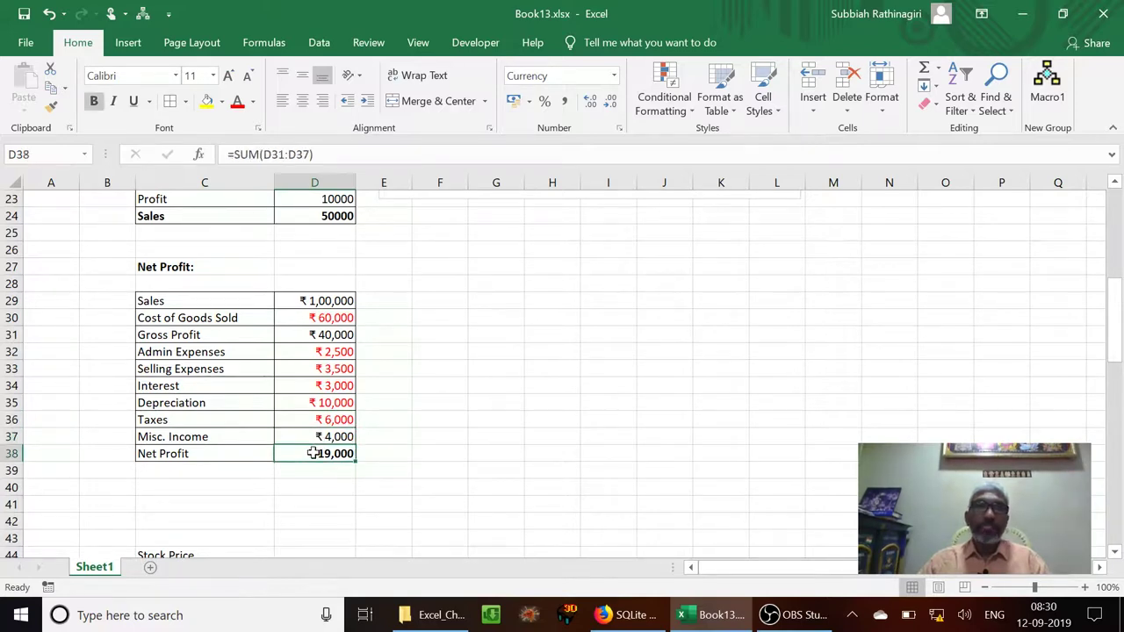
click(323, 302)
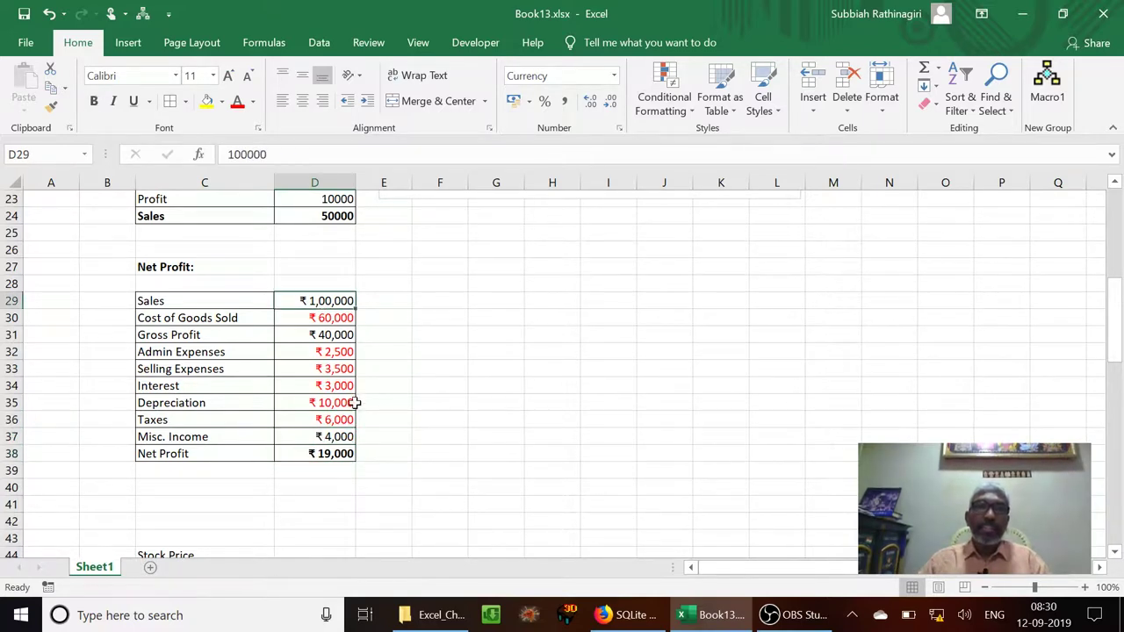
click(314, 454)
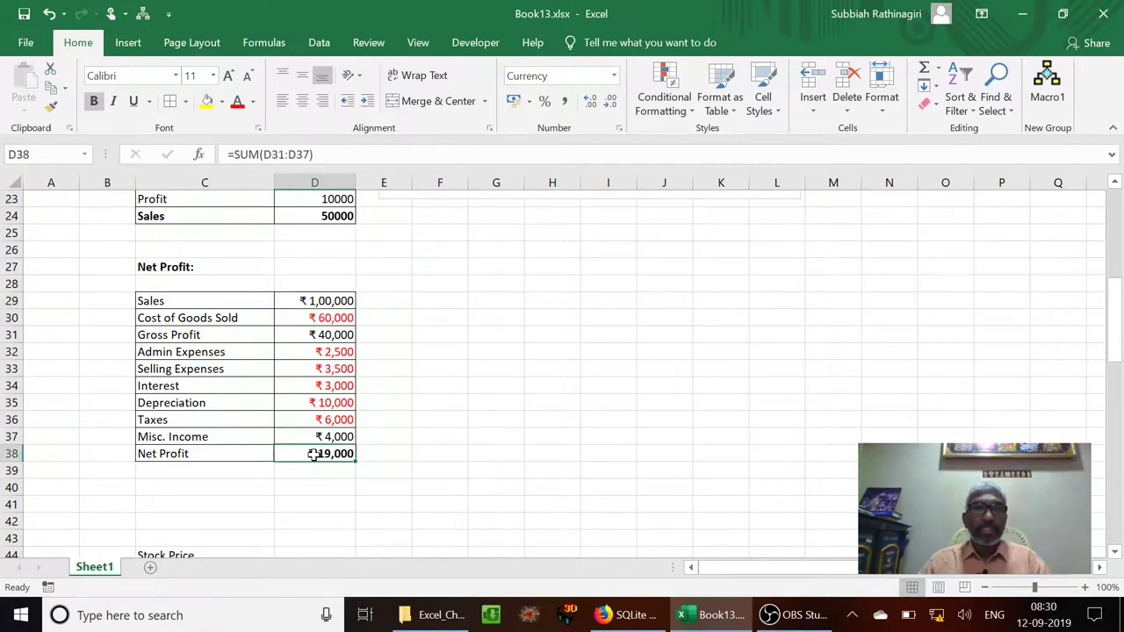
Select C29:D38, the Sales through Net Profit rows with their amounts.
key(Up)
key(Up)
key(Up)
key(Up)
key(Up)
key(Up)
key(Up)
key(Up)
key(Up)
key(Up)
key(Up)
key(Up)
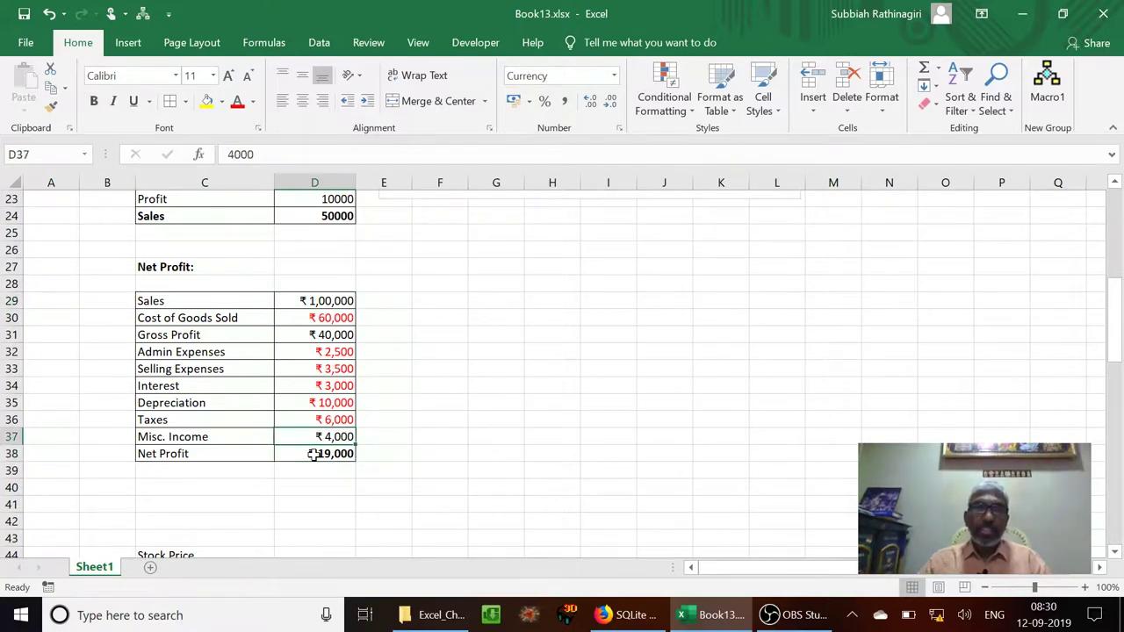
key(Down)
key(Down)
key(Down)
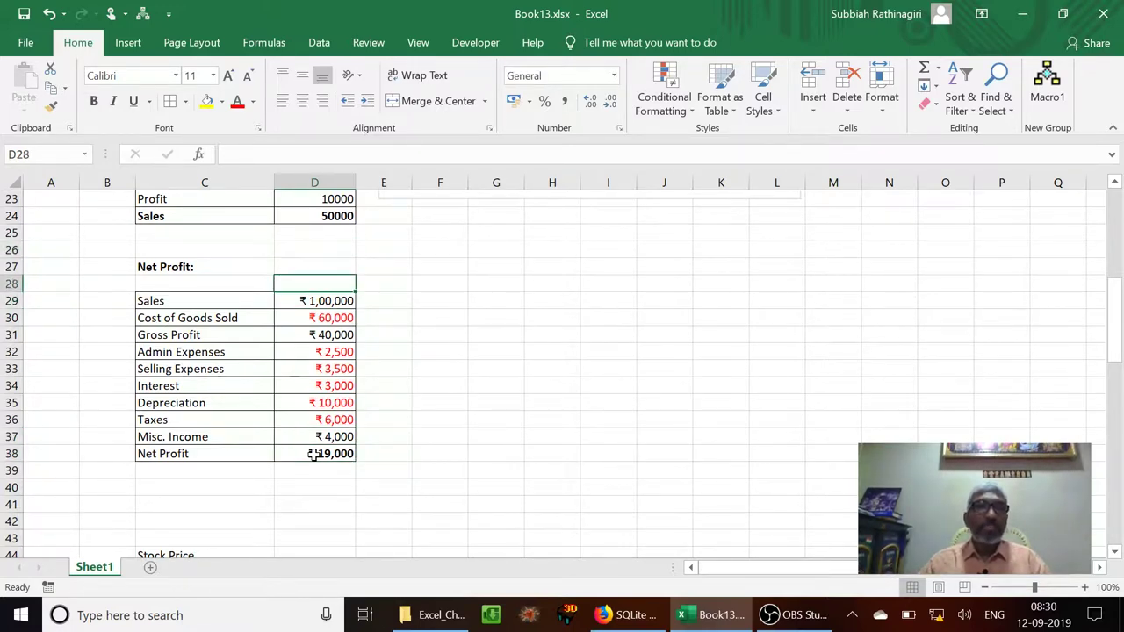
key(Left)
key(shift+Right)
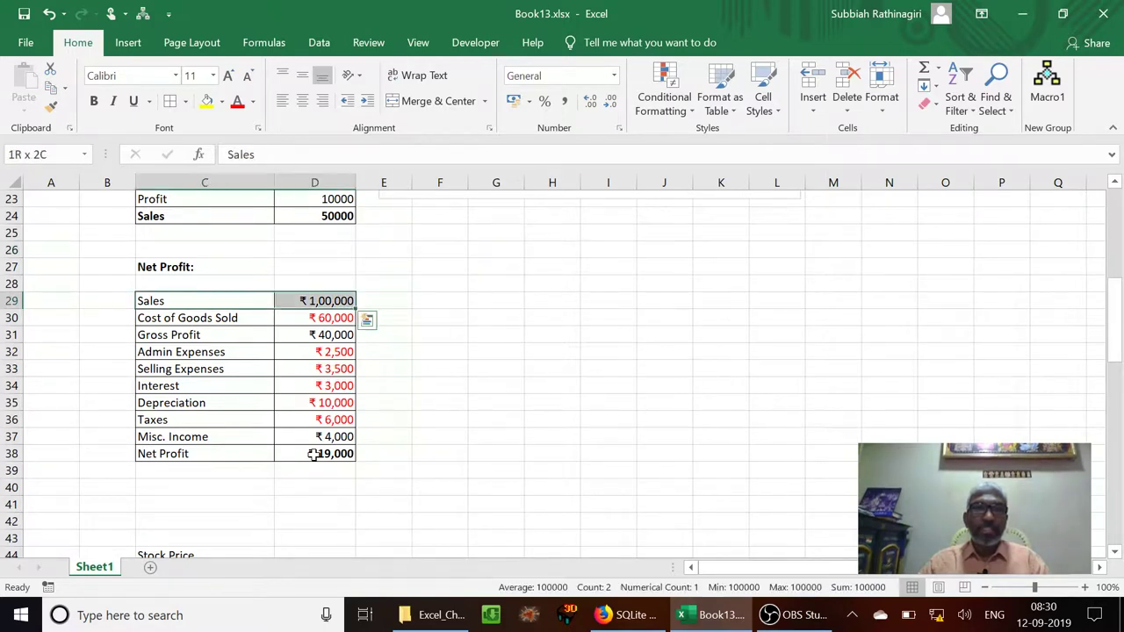
key(shift+Down)
key(shift+Down)
key(shift+Down)
key(shift+Down)
key(shift+Down)
key(shift+Down)
key(Up)
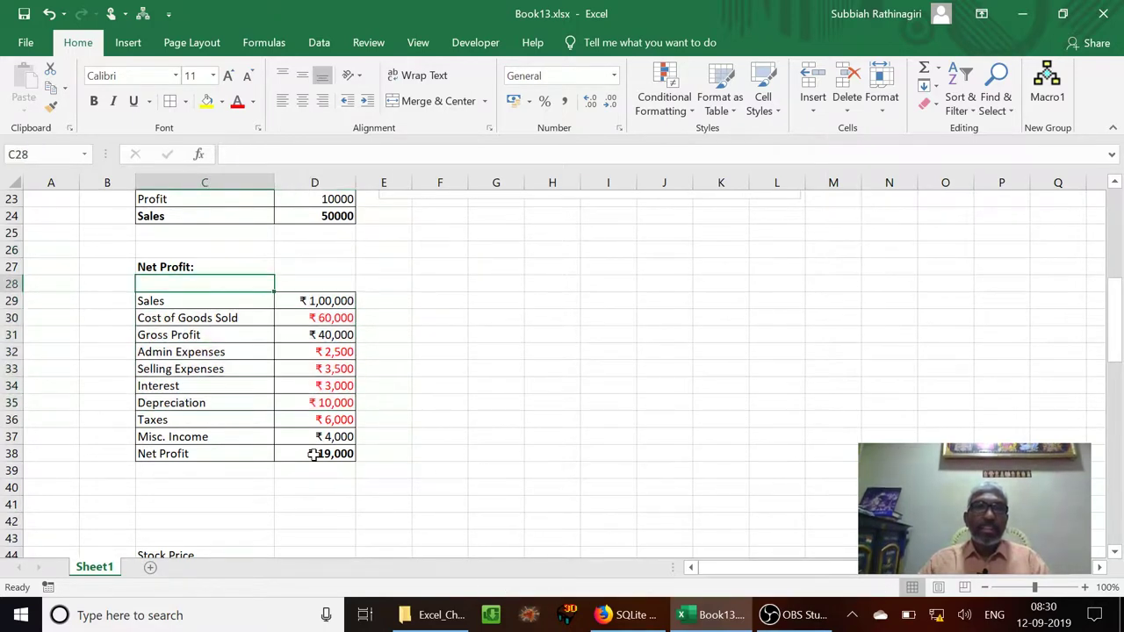
key(Down)
key(Right)
key(Left)
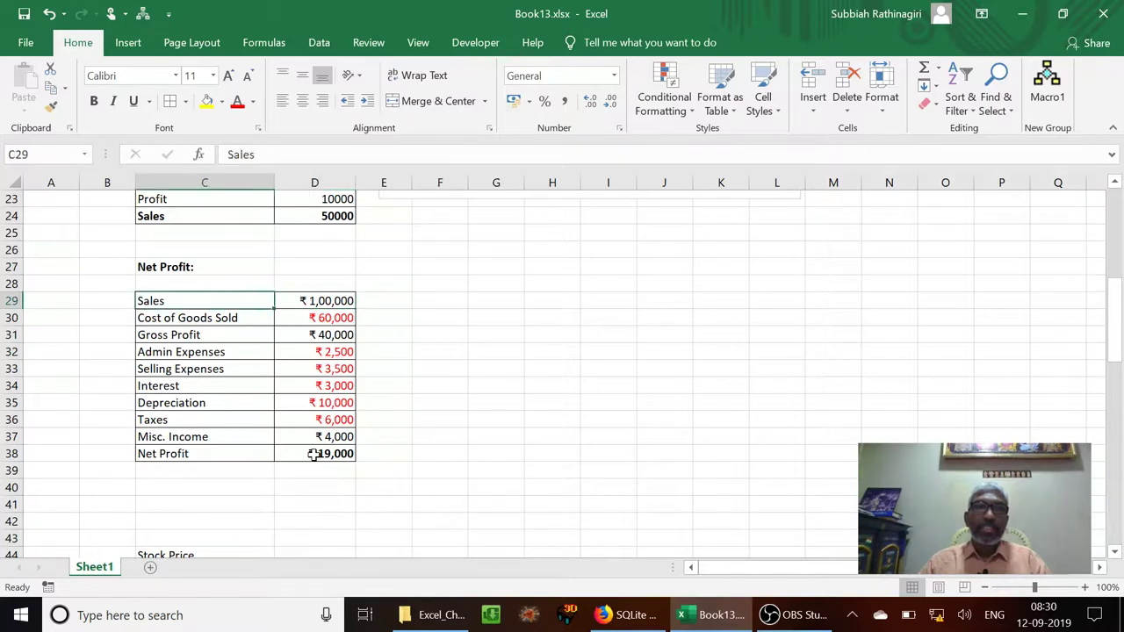
key(shift+Right)
key(shift+Down)
key(shift+Down)
key(shift+Down)
key(shift+Down)
key(shift+Down)
key(shift+Down)
key(shift+Down)
key(shift+Down)
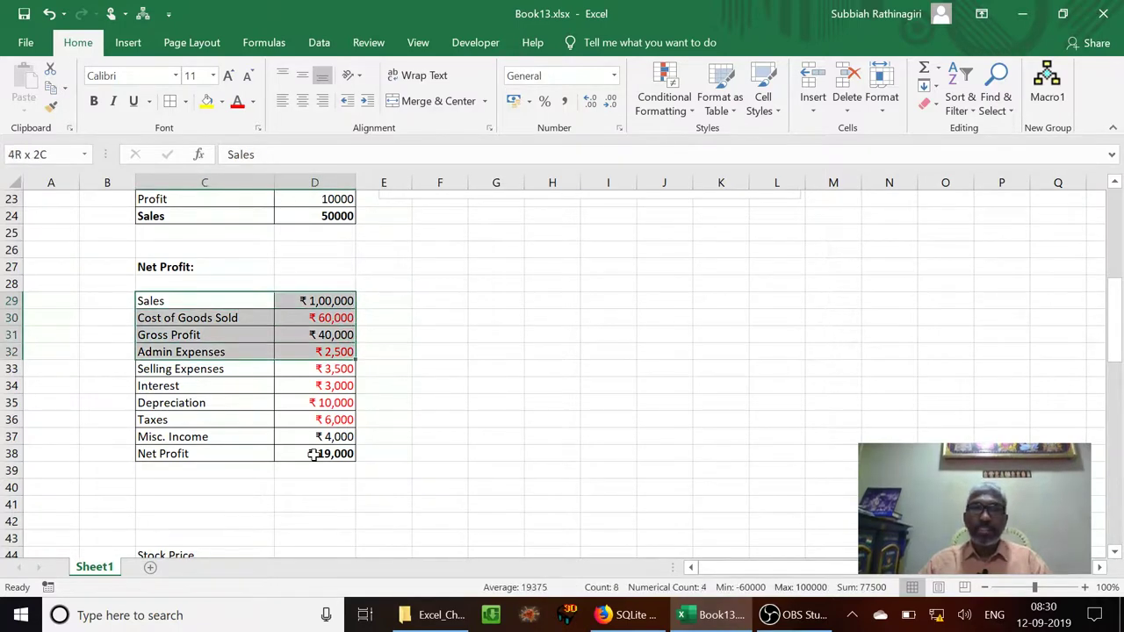
key(shift+Down)
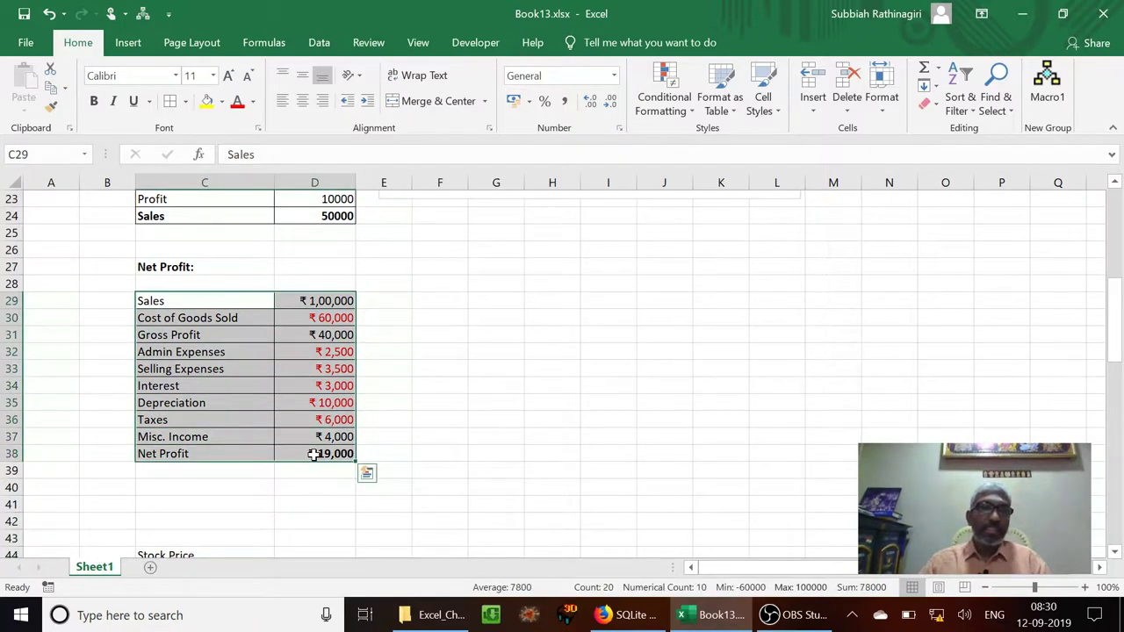
Insert the Waterfall chart suggested in Recommended Charts for the Net Profit table.
click(127, 42)
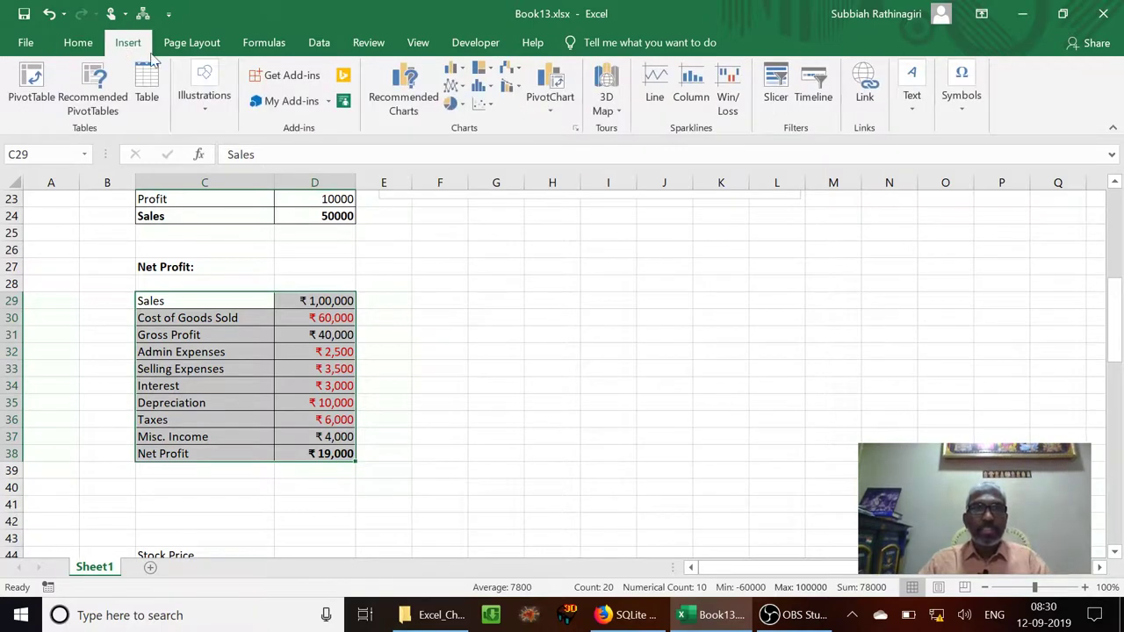
click(397, 97)
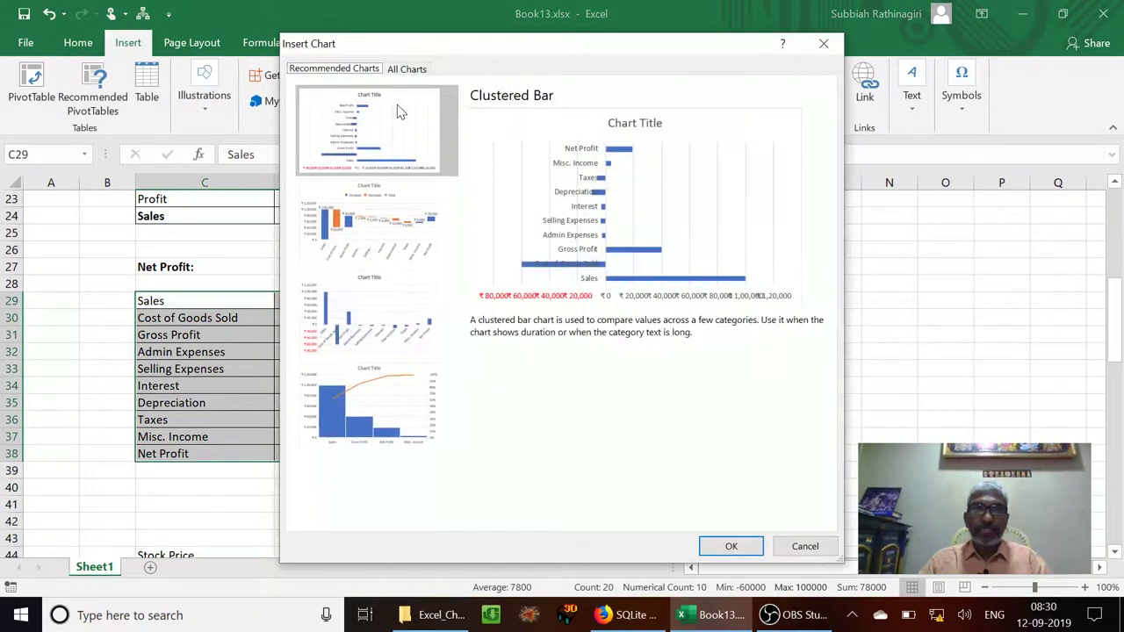
click(336, 237)
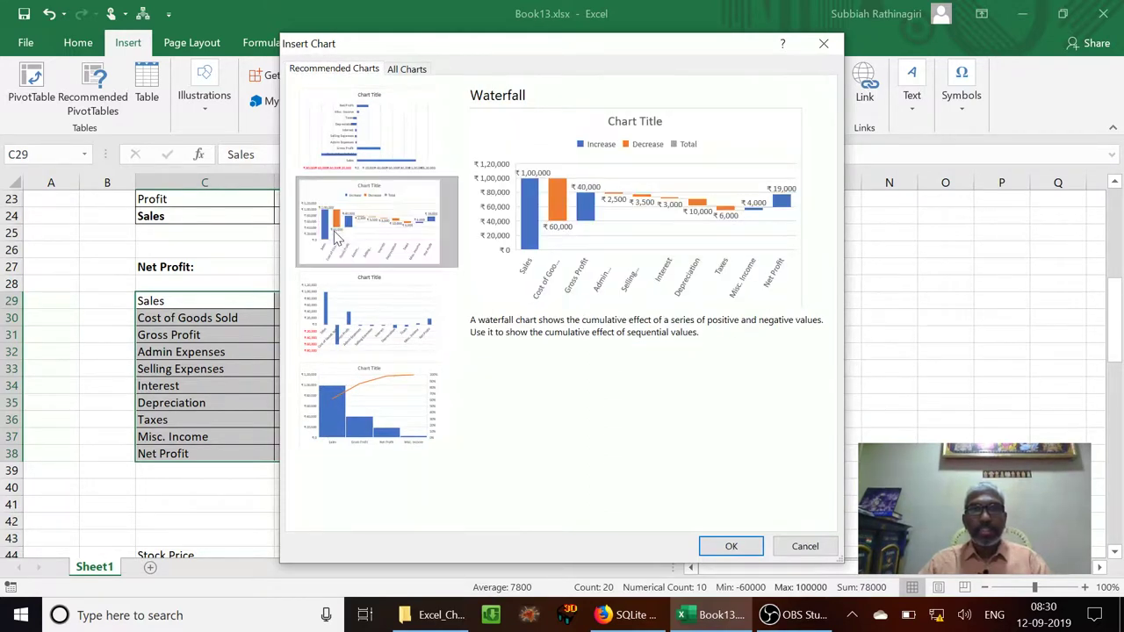
click(729, 547)
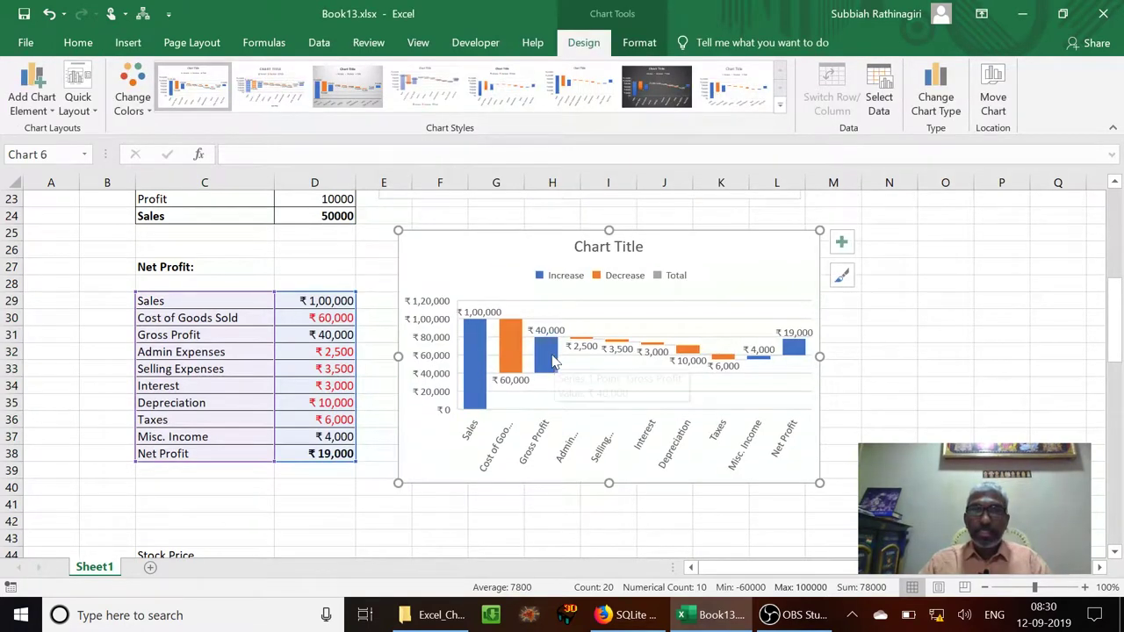
Set the Gross Profit ₹40,000 and Net Profit ₹19,000 bars as totals, then deselect via cell E28.
click(552, 361)
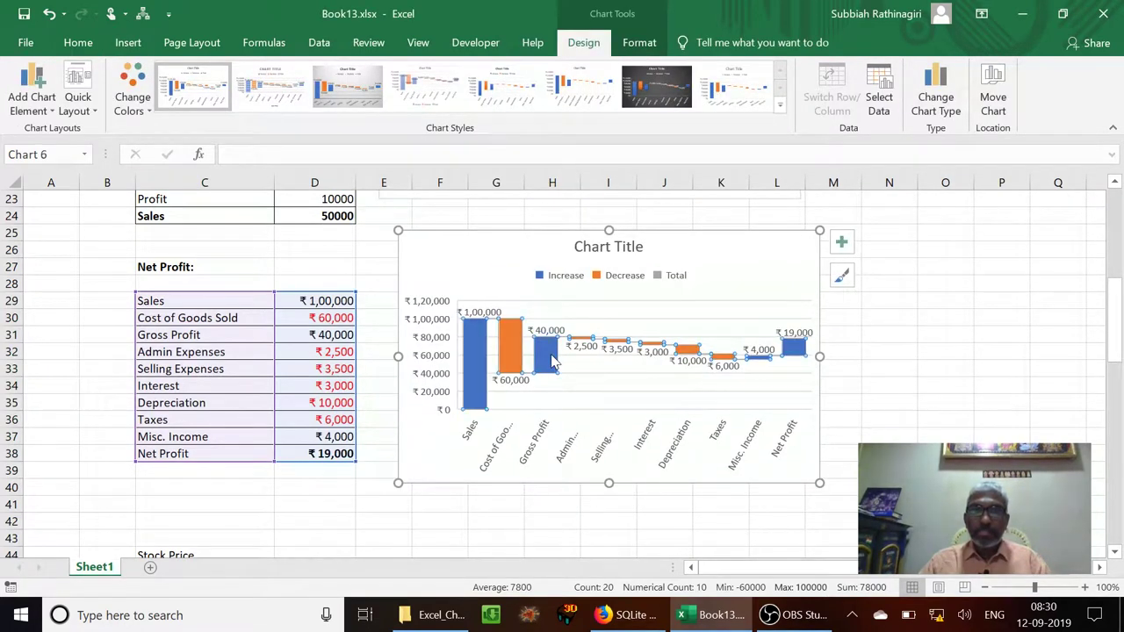
click(551, 360)
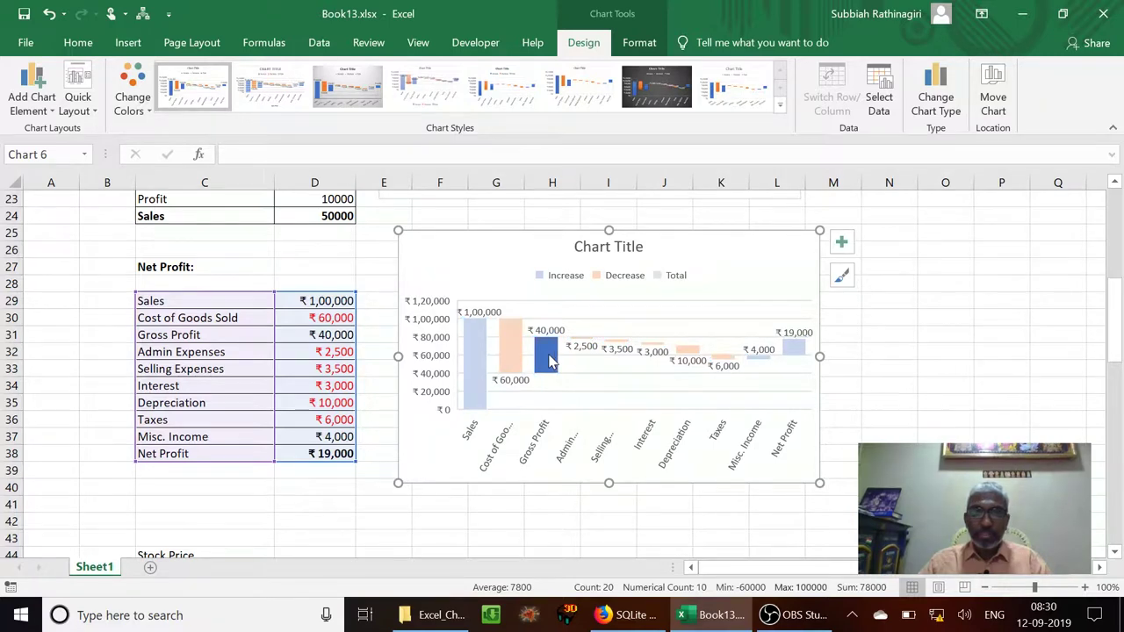
right_click(552, 361)
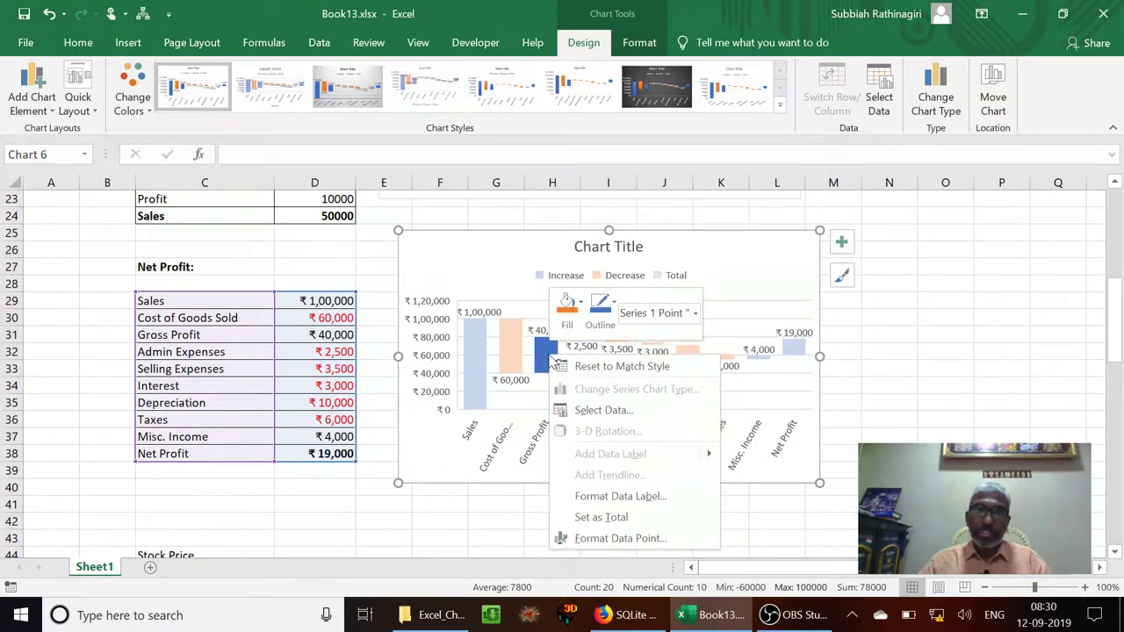
click(587, 518)
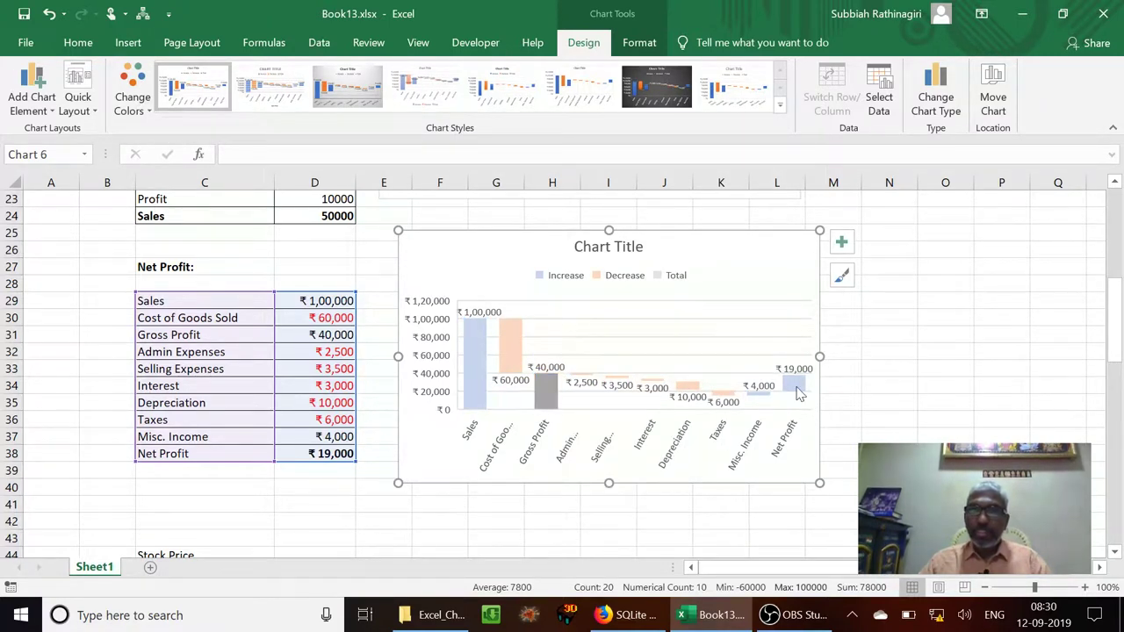
click(795, 387)
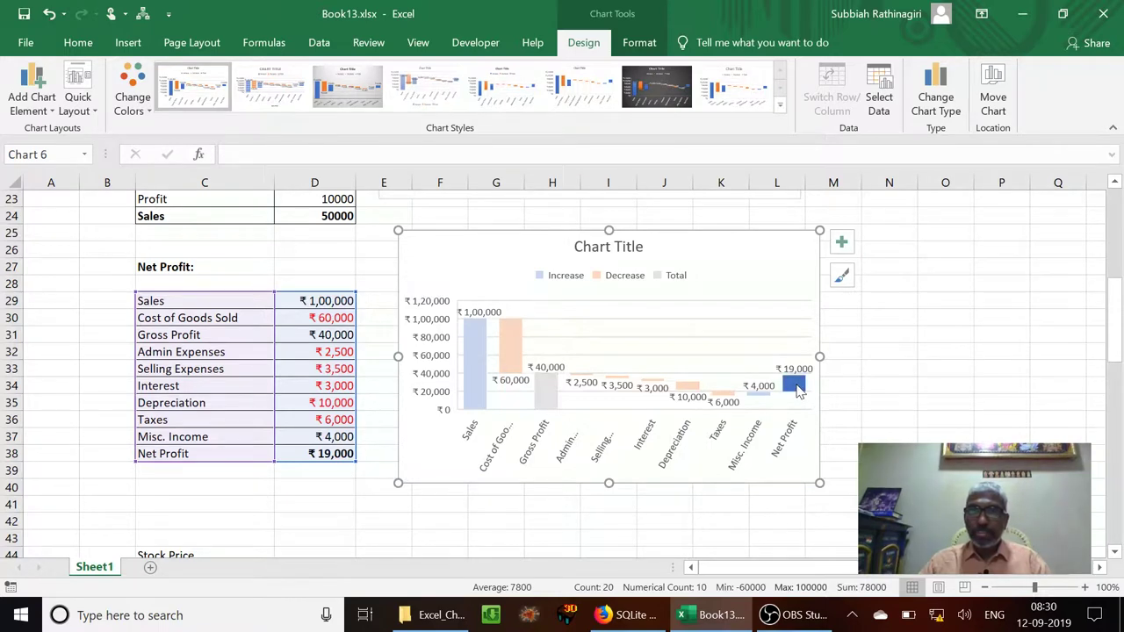
right_click(796, 386)
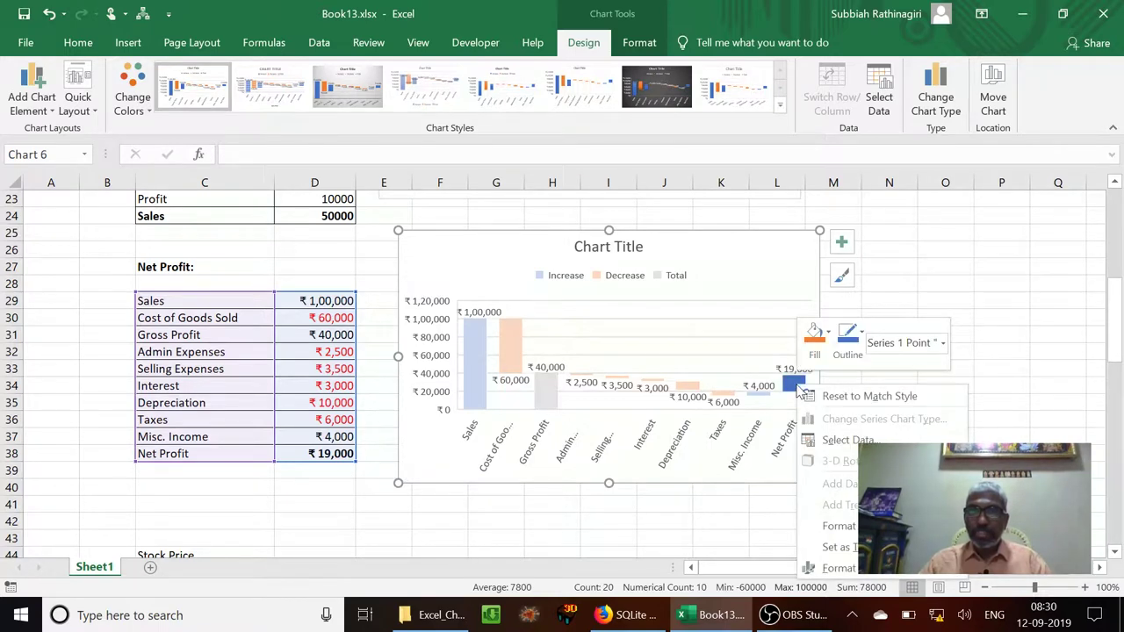
click(834, 548)
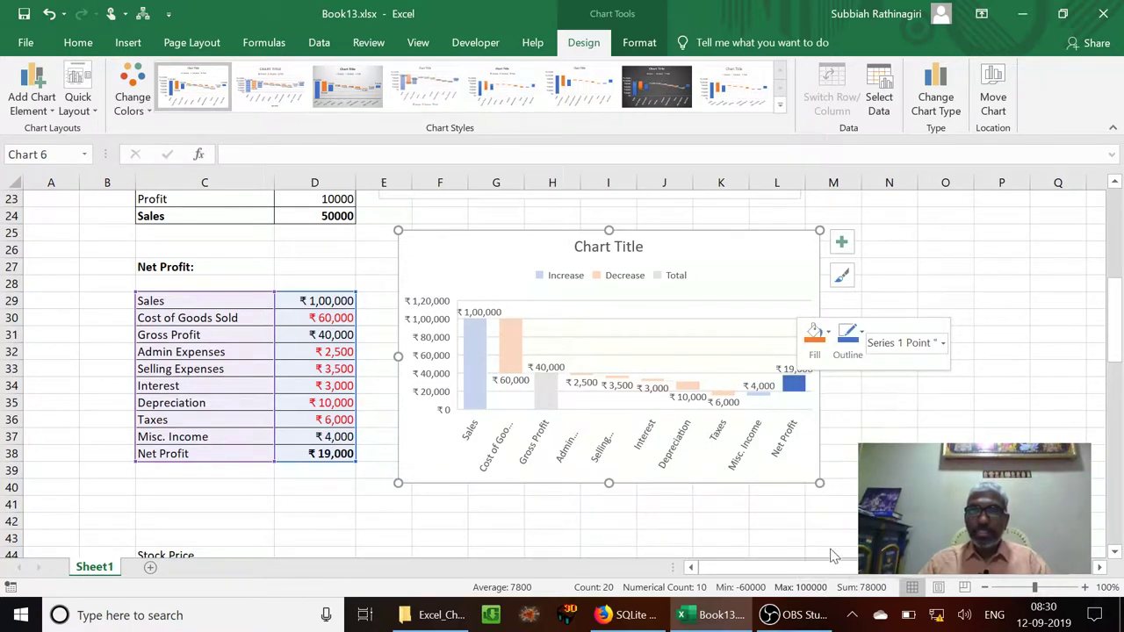
click(790, 264)
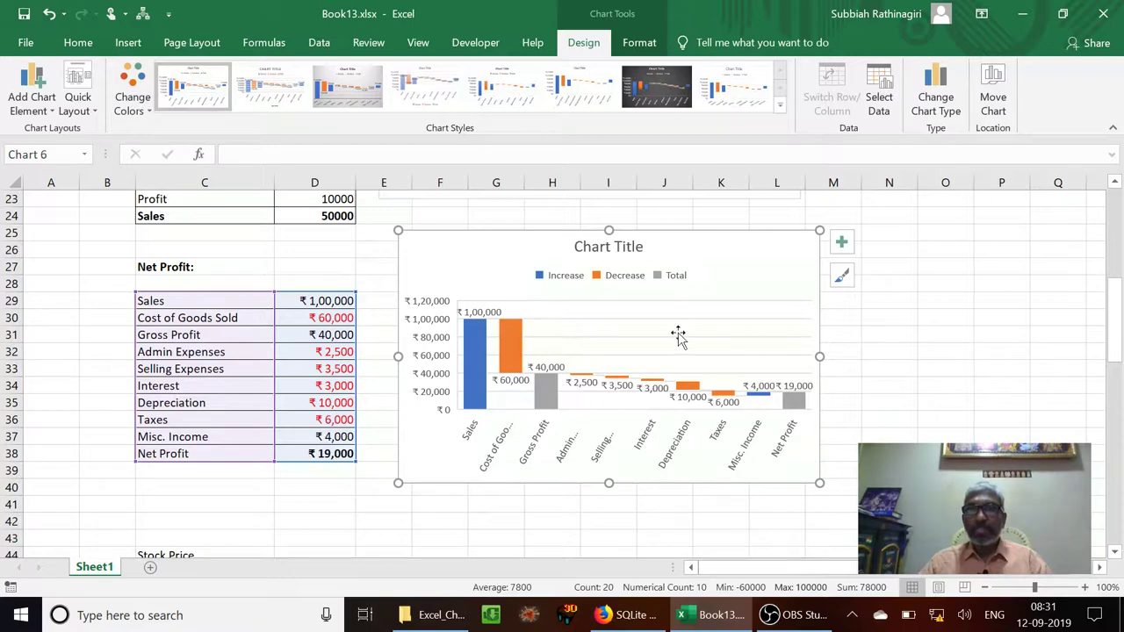
click(367, 282)
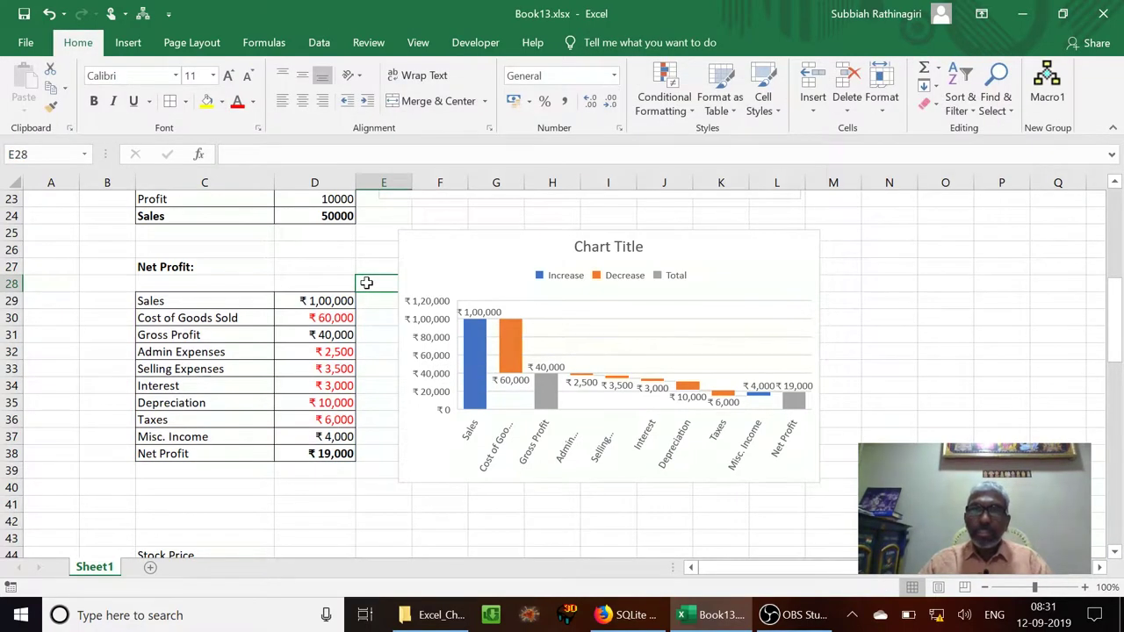
Review the Stock Price table's Year column from 1990 down to 2019.
key(Down)
key(Down)
key(Down)
key(Down)
key(Down)
key(Down)
key(Down)
key(Down)
key(Down)
key(Down)
key(Down)
key(Down)
key(Down)
key(Down)
key(Down)
key(Down)
key(Down)
key(Down)
key(Down)
key(Down)
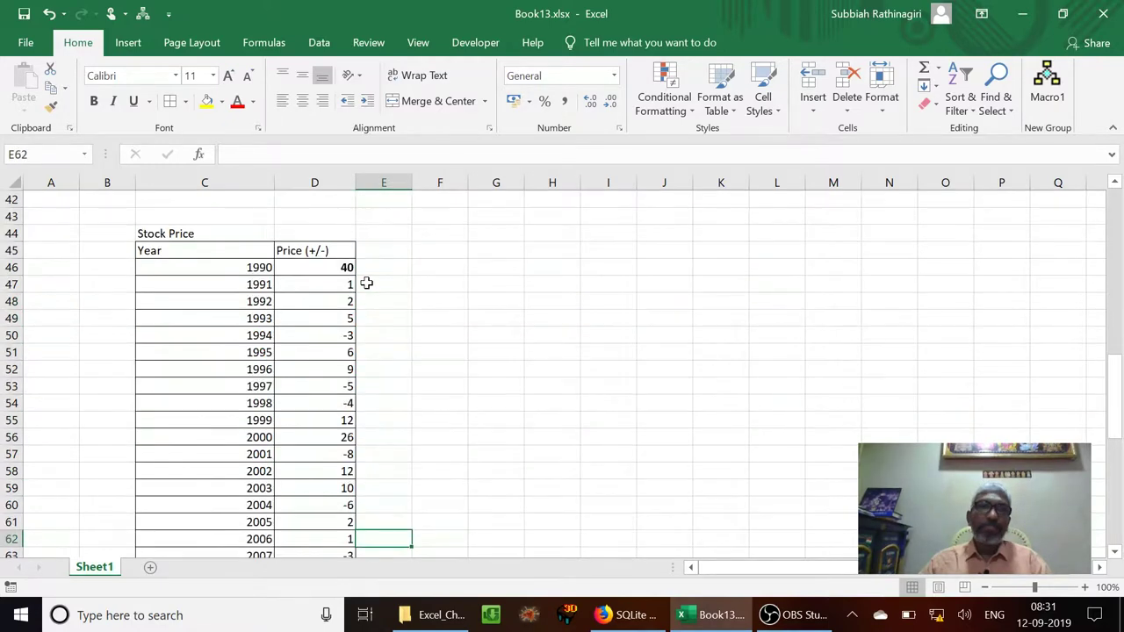
key(Up)
key(Up)
key(Up)
key(Up)
key(Up)
key(Up)
key(Up)
key(Up)
key(Up)
key(Up)
key(Up)
key(Up)
key(Up)
key(Up)
key(Up)
key(Up)
key(Up)
key(Up)
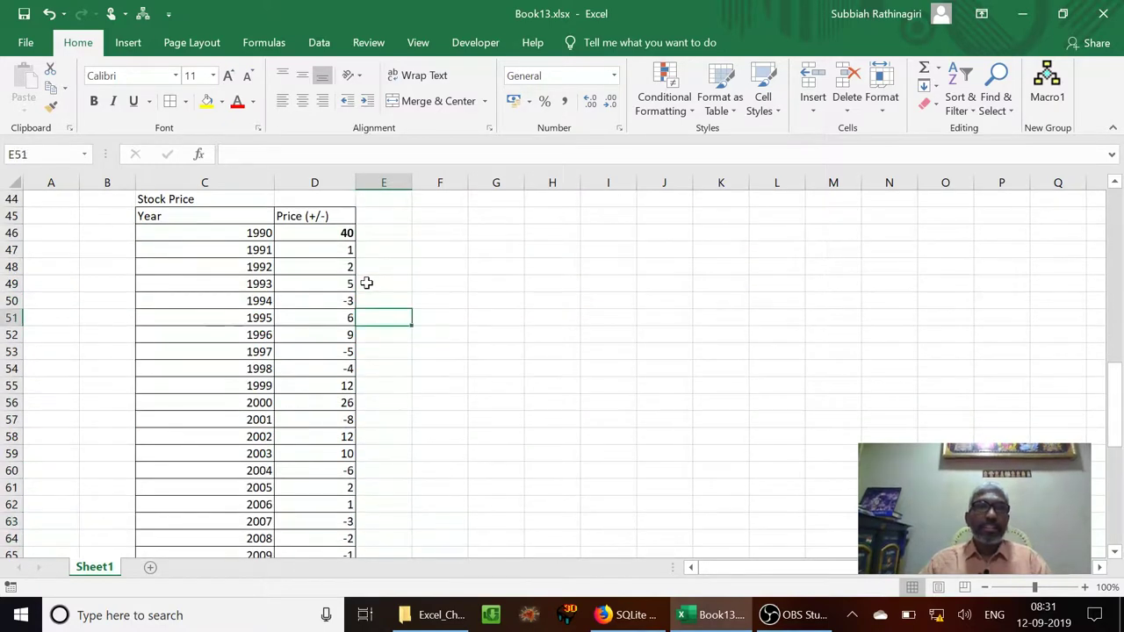
key(Left)
key(Left)
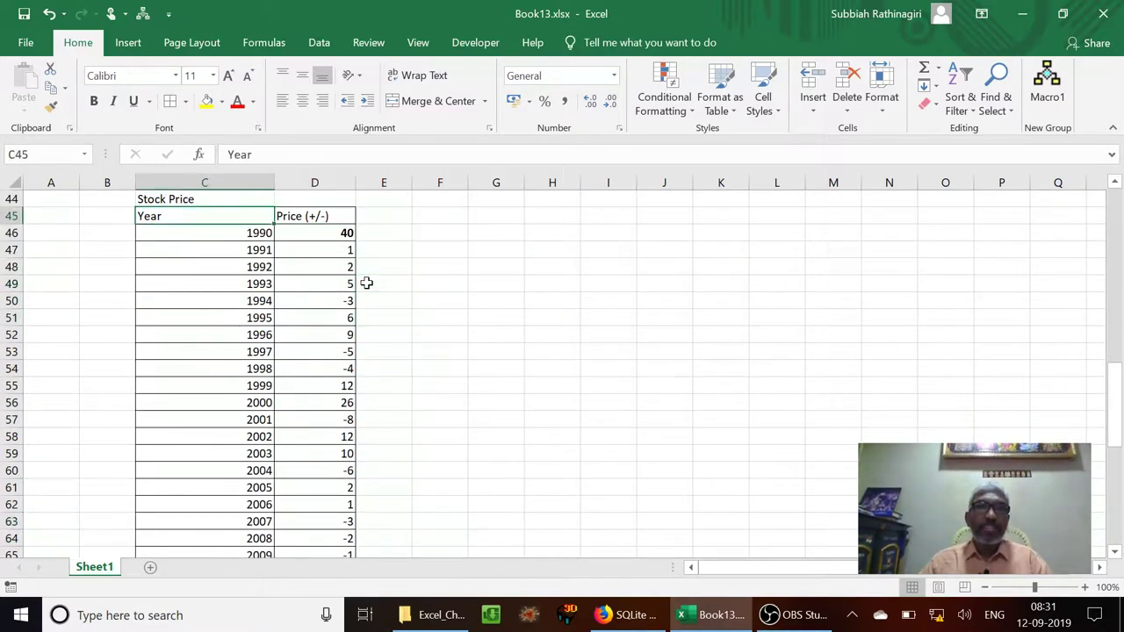
key(Down)
key(Down)
key(Down)
key(Down)
key(Down)
key(Down)
key(Down)
key(Down)
key(Down)
key(Down)
key(Down)
key(Down)
key(Down)
key(Down)
key(Down)
key(Down)
key(Down)
key(Down)
key(Down)
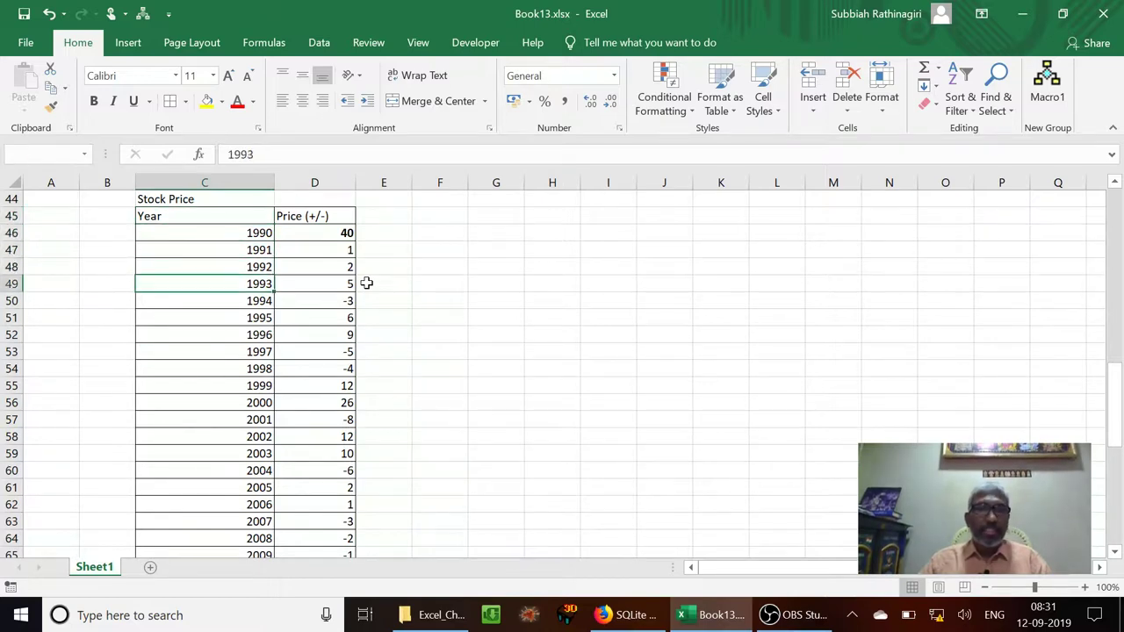
key(Down)
key(Down)
key(Down)
key(Down)
key(Down)
key(Down)
key(Down)
key(Down)
key(Down)
key(Down)
key(Down)
key(Down)
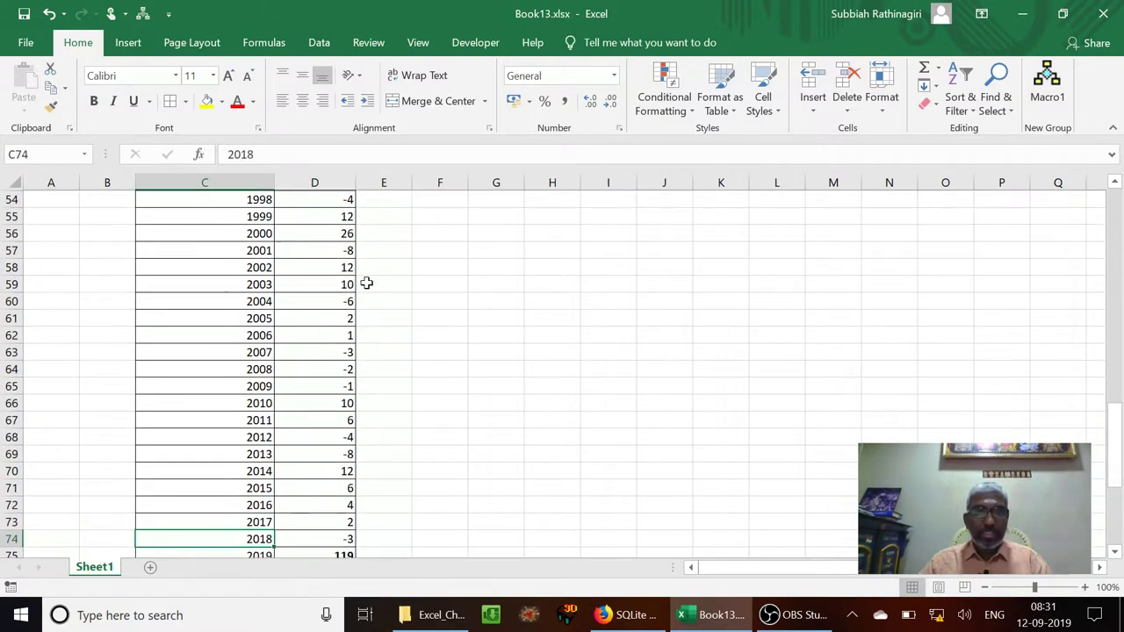
key(Up)
key(Up)
key(Up)
key(Up)
key(Up)
key(Up)
key(Up)
key(Up)
key(Up)
key(Up)
key(Up)
key(Up)
key(Up)
key(Up)
key(Up)
key(Up)
key(Up)
key(Up)
key(Up)
key(Up)
key(Up)
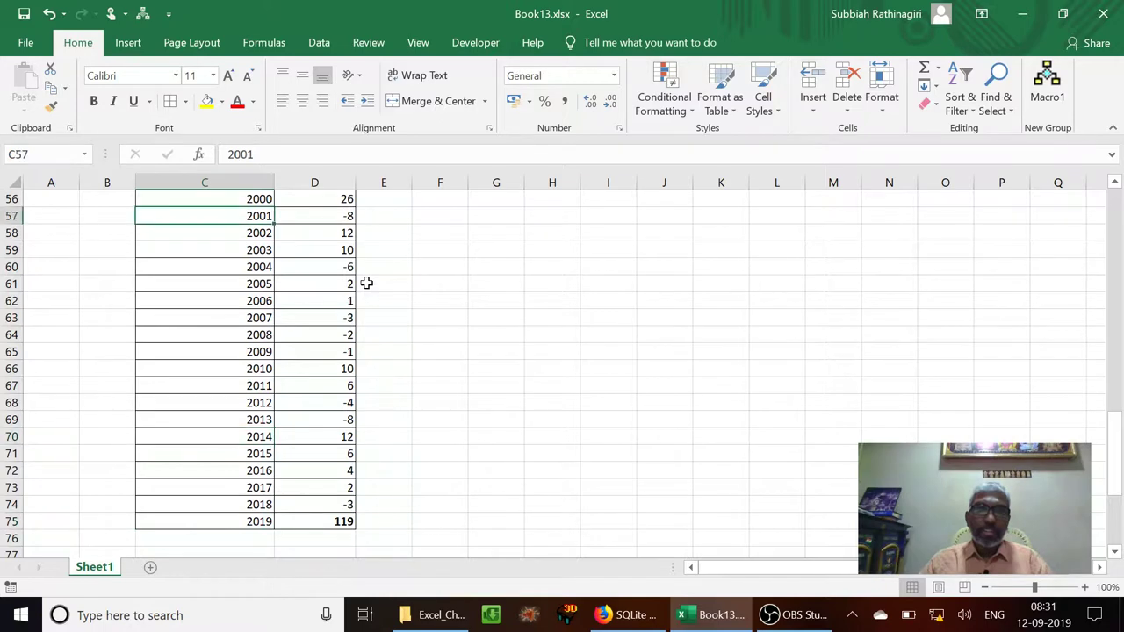
key(Down)
key(Down)
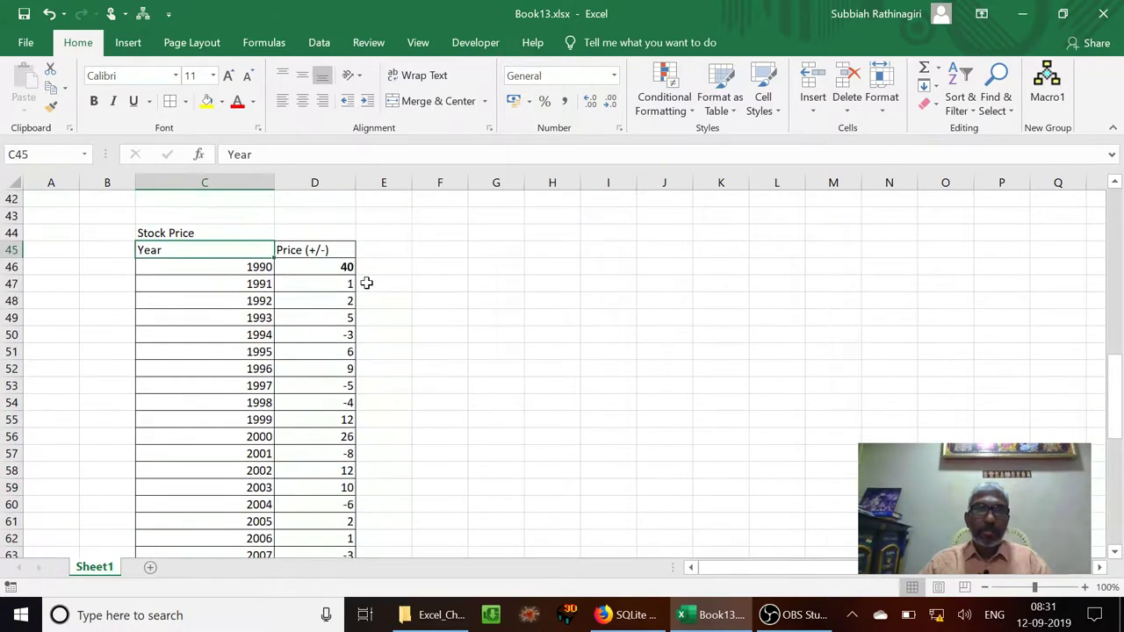
key(Down)
key(Right)
key(Down)
key(Down)
key(Down)
key(Down)
key(Down)
key(Down)
key(Down)
key(Down)
key(Down)
key(Down)
key(Down)
key(Down)
key(Down)
key(Down)
key(Down)
key(Down)
key(Down)
key(Down)
key(Down)
key(Down)
key(Down)
key(Down)
key(Down)
key(Down)
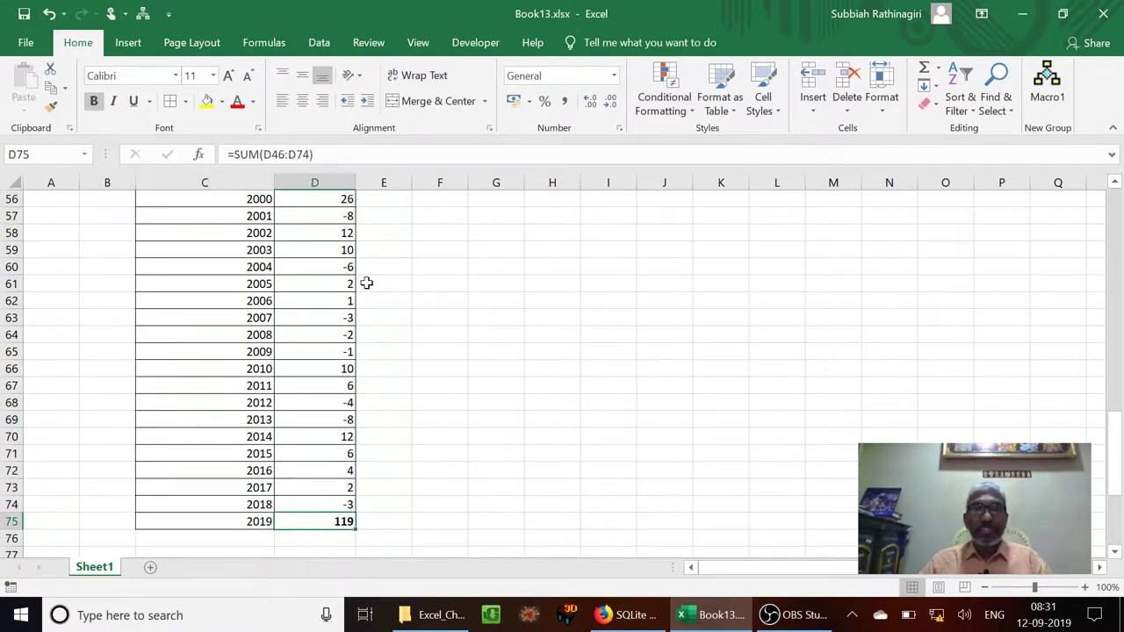
Check the Price (+/-) column, from the first value 40 to the 2019 total of 119.
key(ctrl+Up)
key(Up)
key(Left)
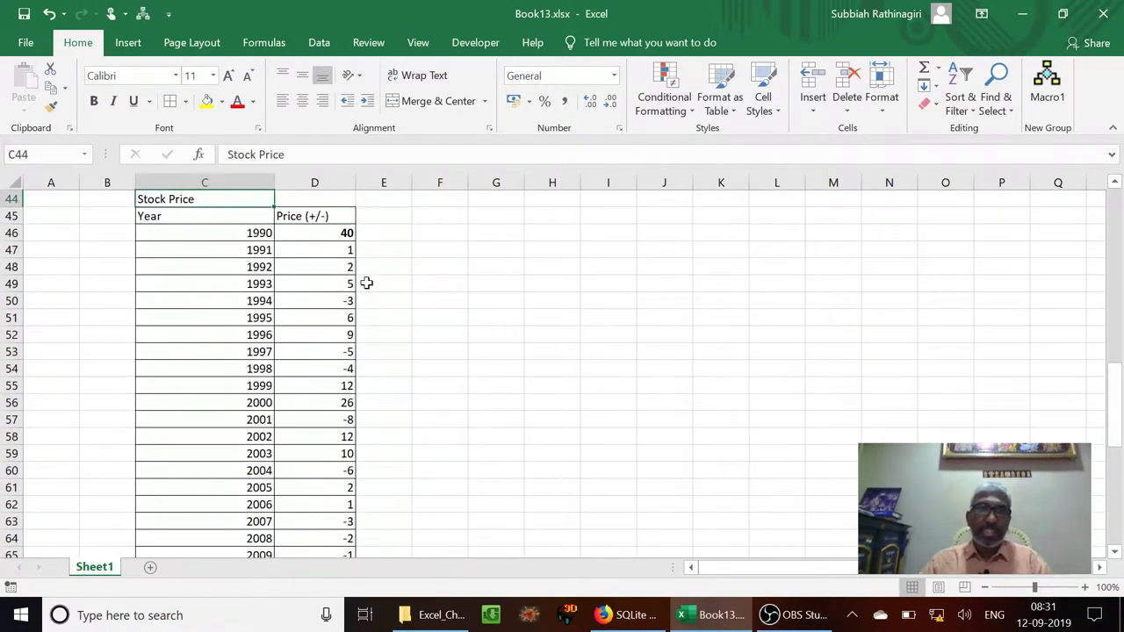
key(Down)
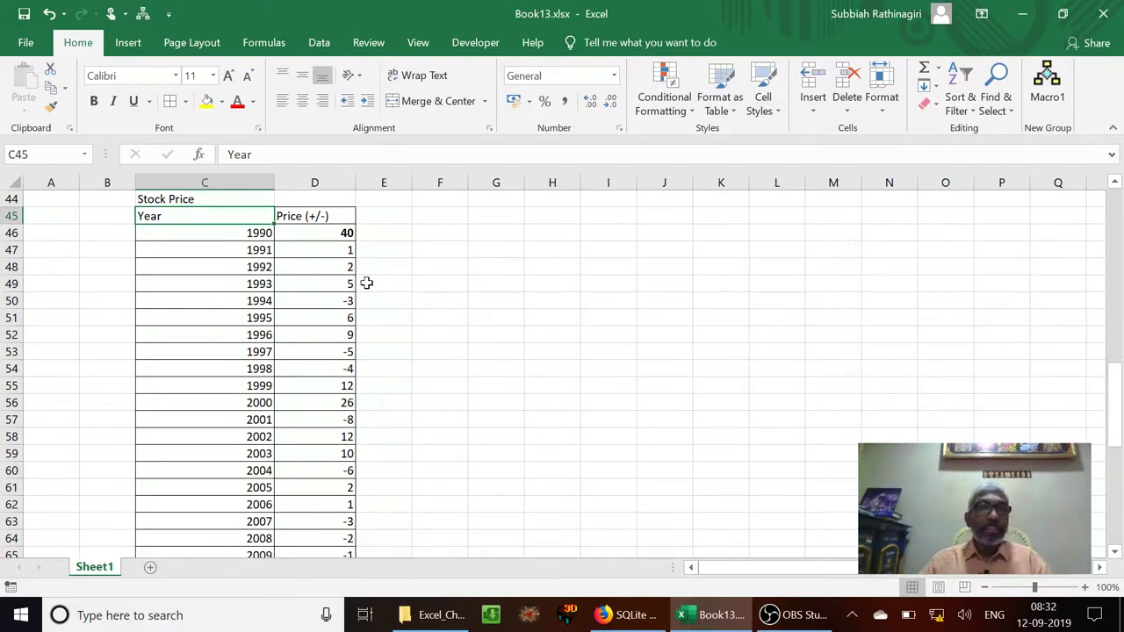
key(Down)
key(Right)
key(ctrl+Down)
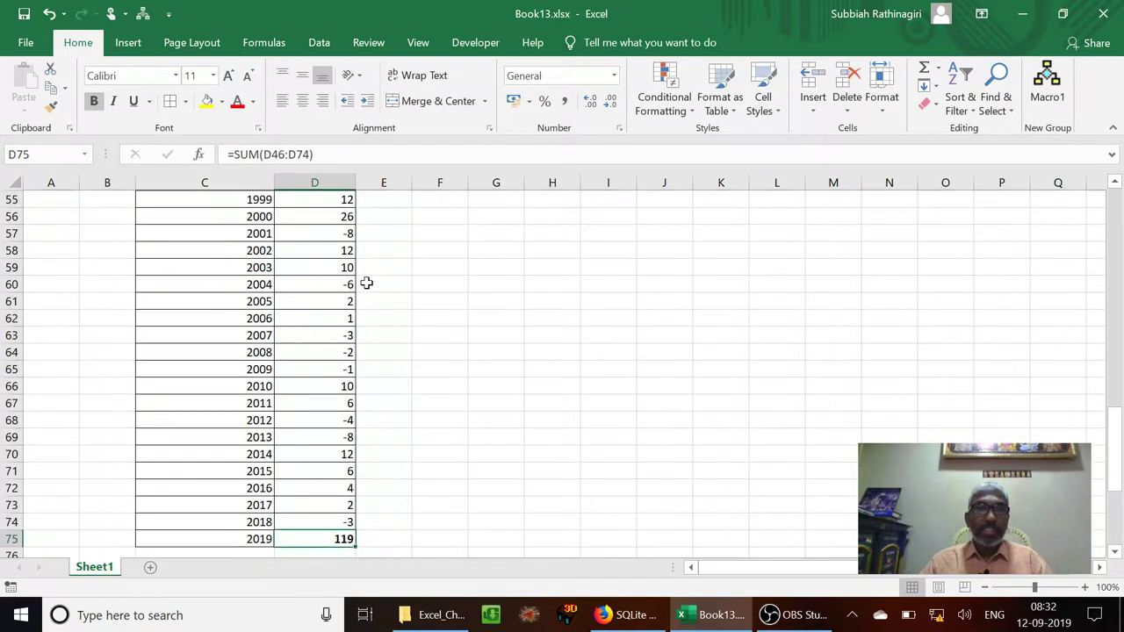
key(ctrl+Up)
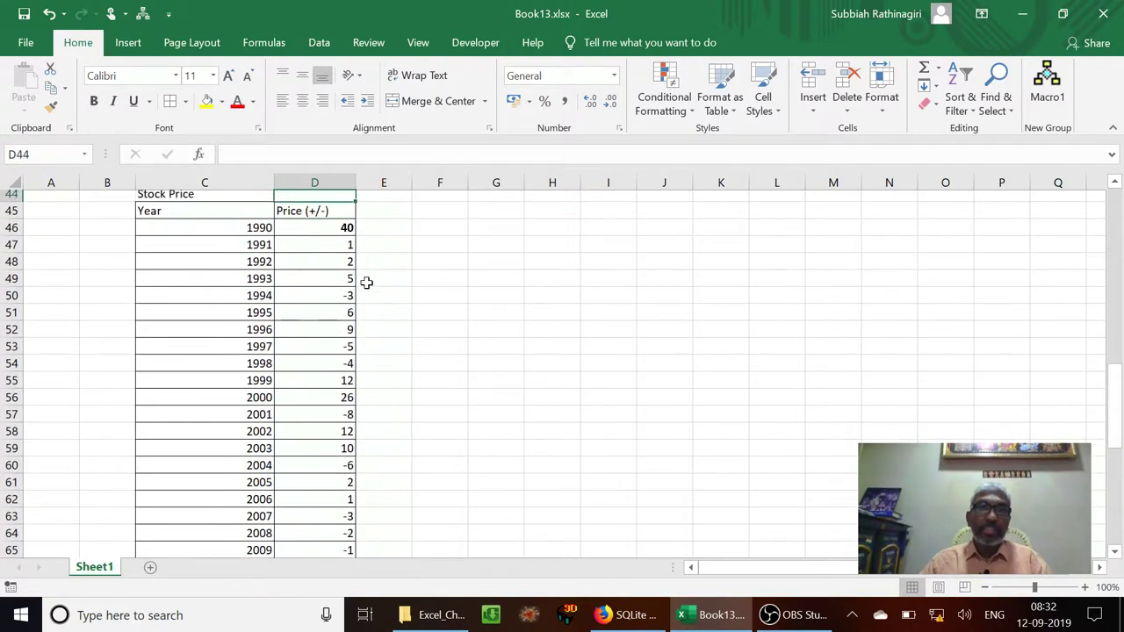
Select the Stock Price table C45:D75, including the Year and Price (+/-) headers.
key(Left)
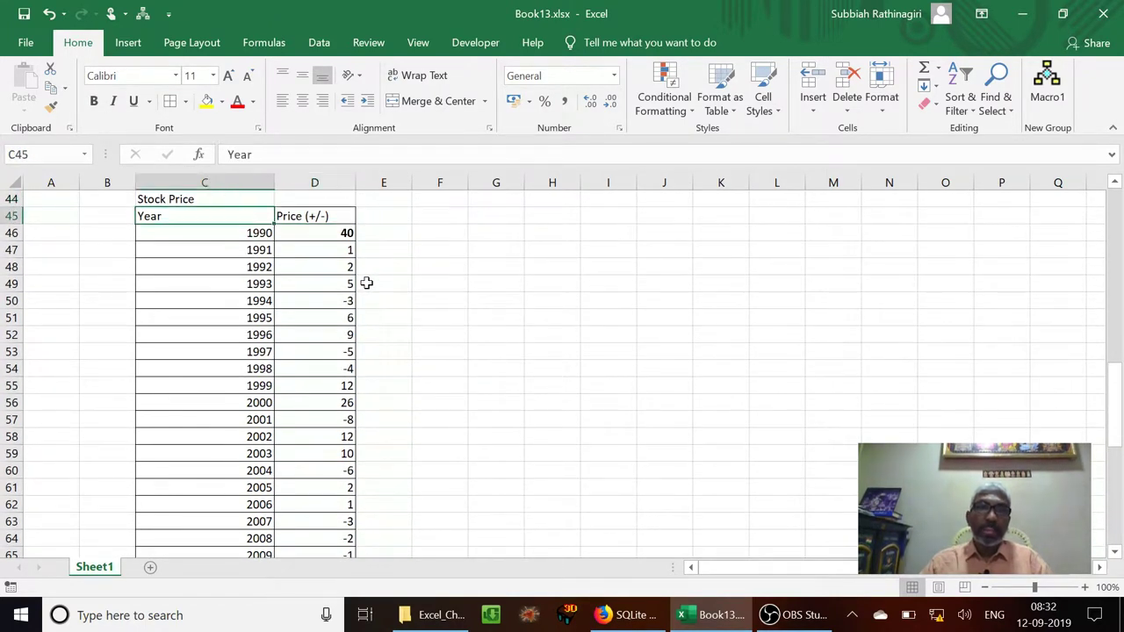
key(shift+Right)
key(ctrl+shift+Down)
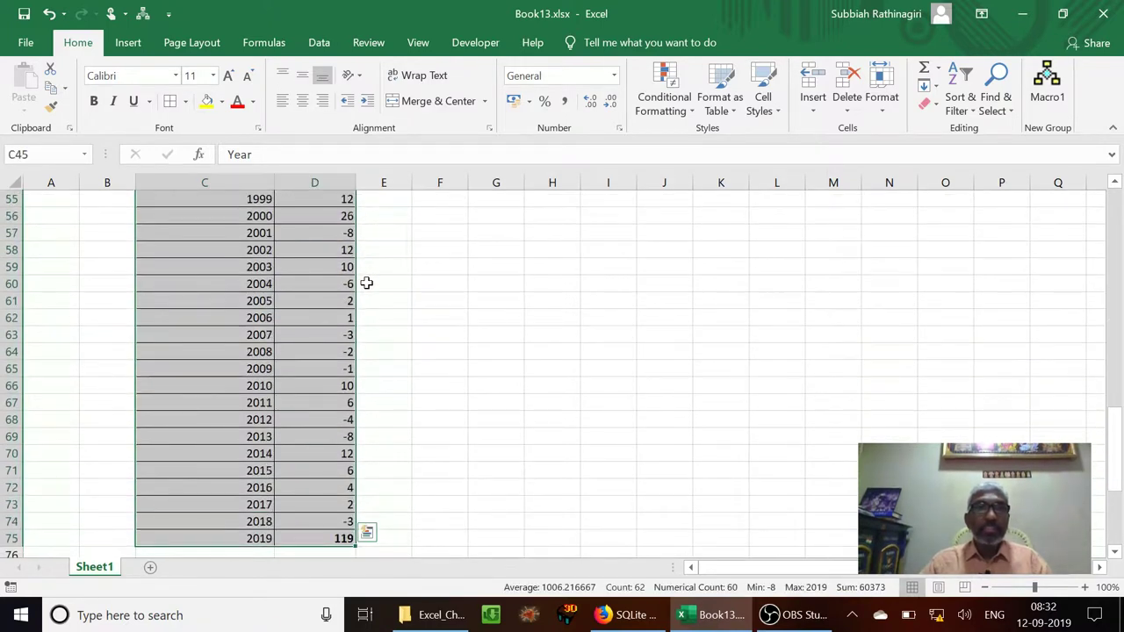
Insert a Waterfall chart of the selection from the All Charts list.
click(129, 43)
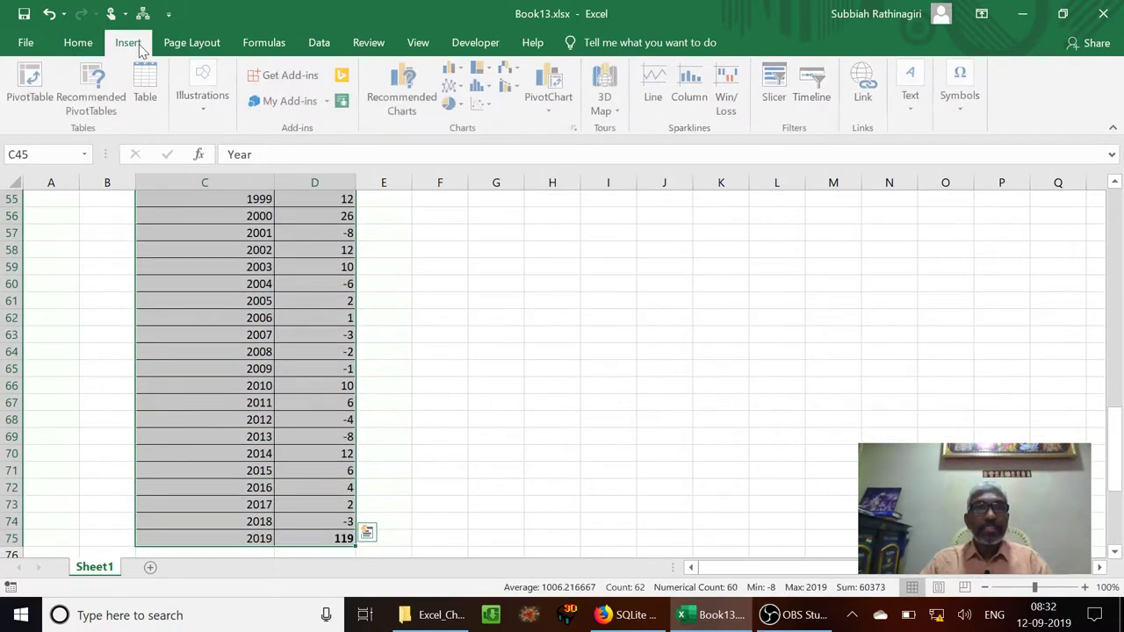
click(402, 100)
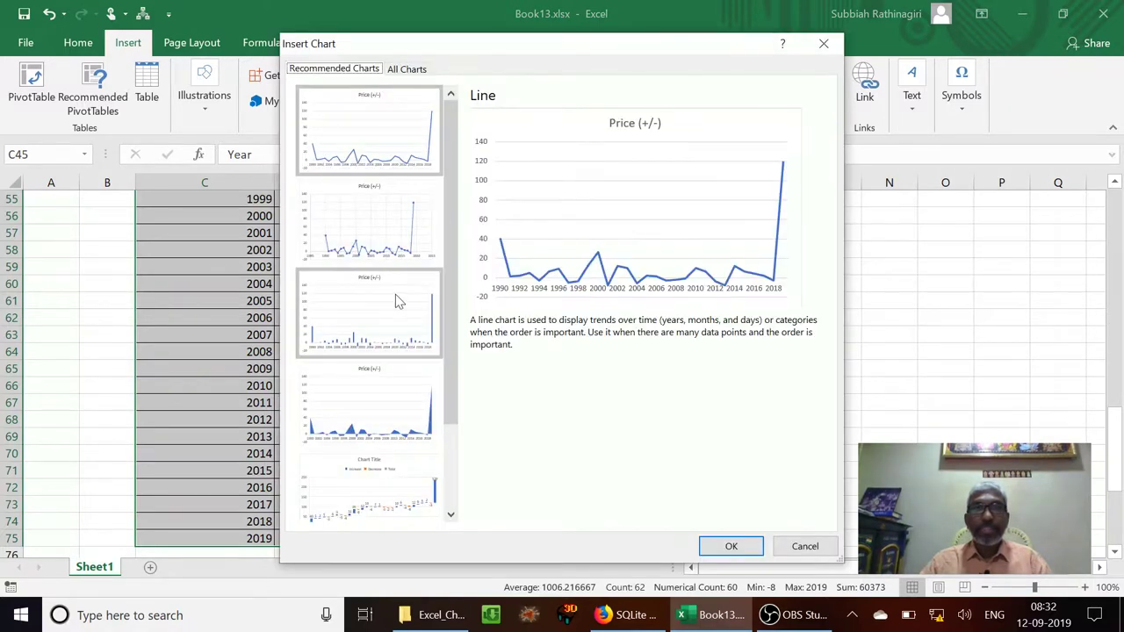
click(407, 68)
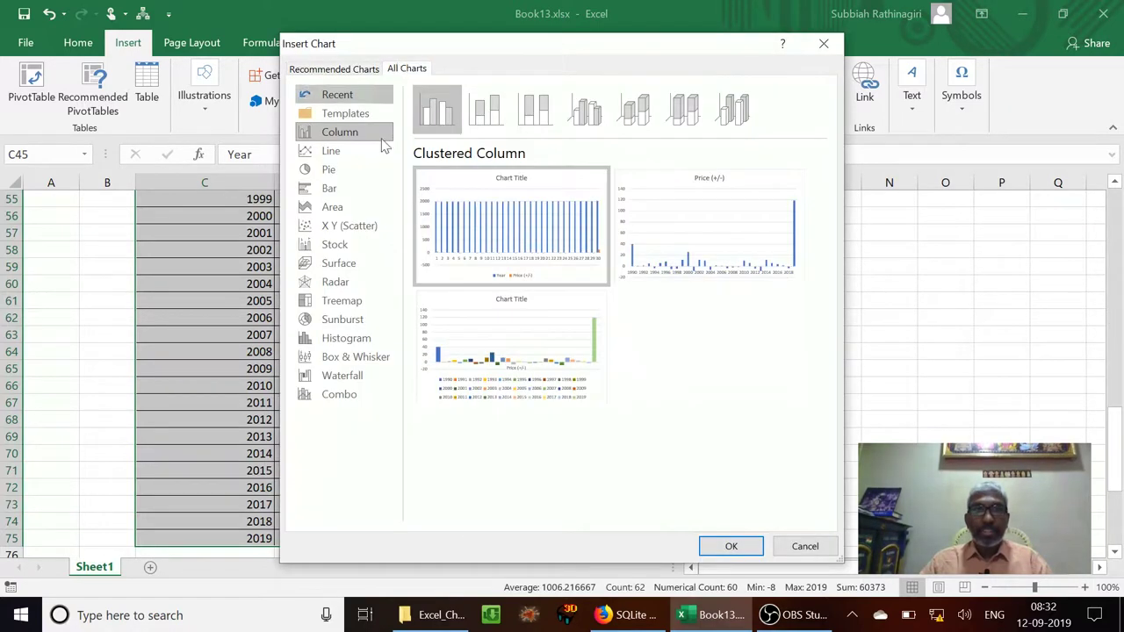
click(332, 384)
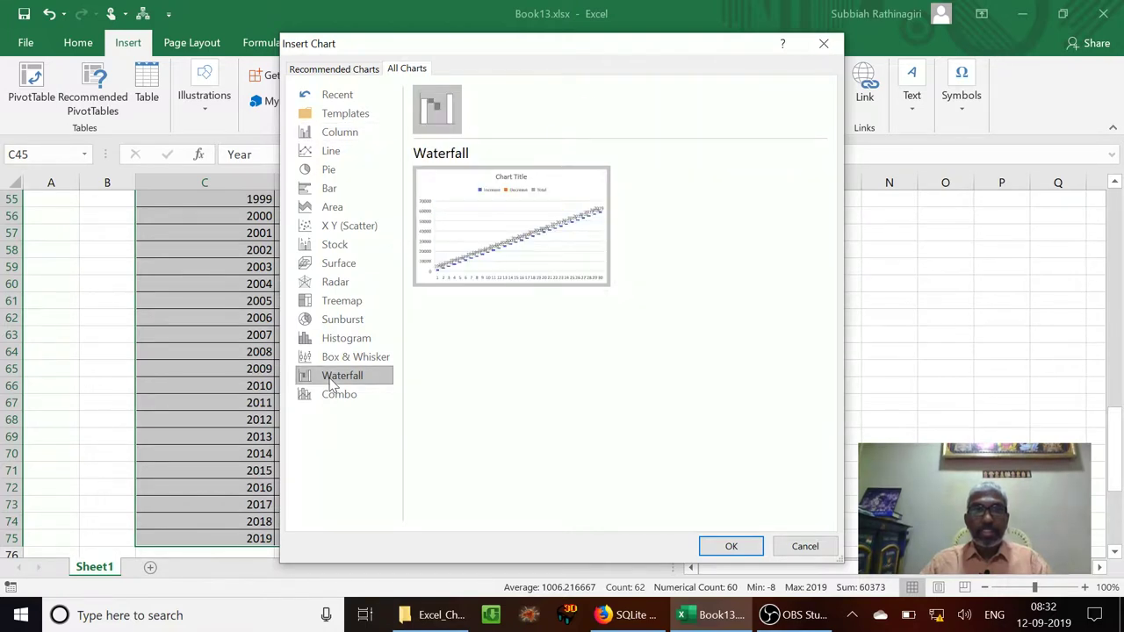
click(728, 547)
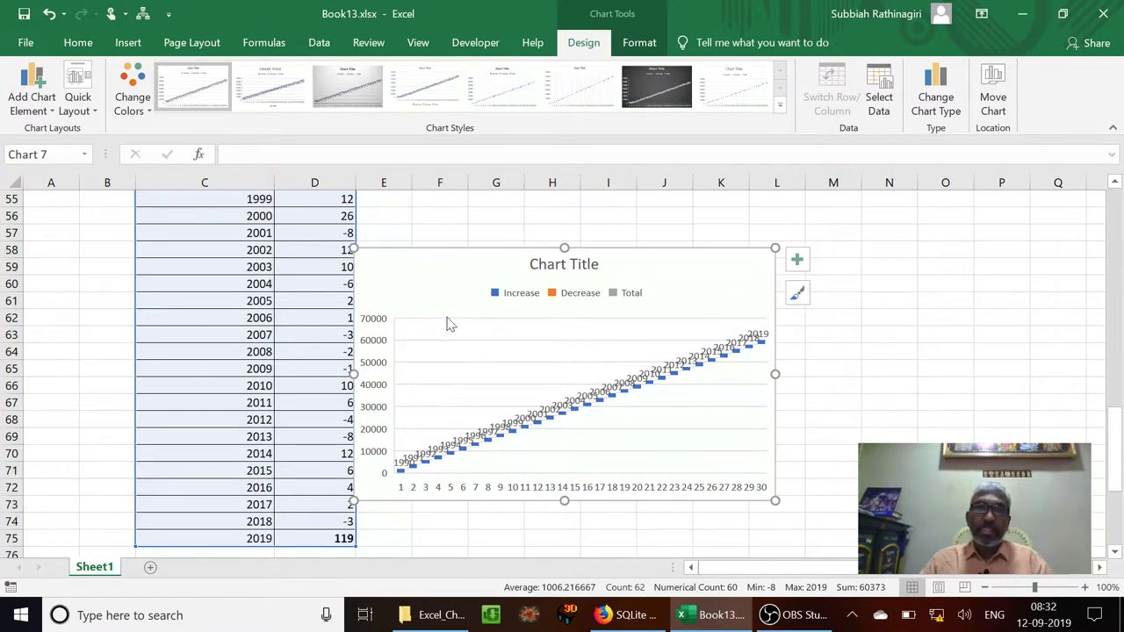
Remove the Year series from the stock price chart's data source.
click(882, 88)
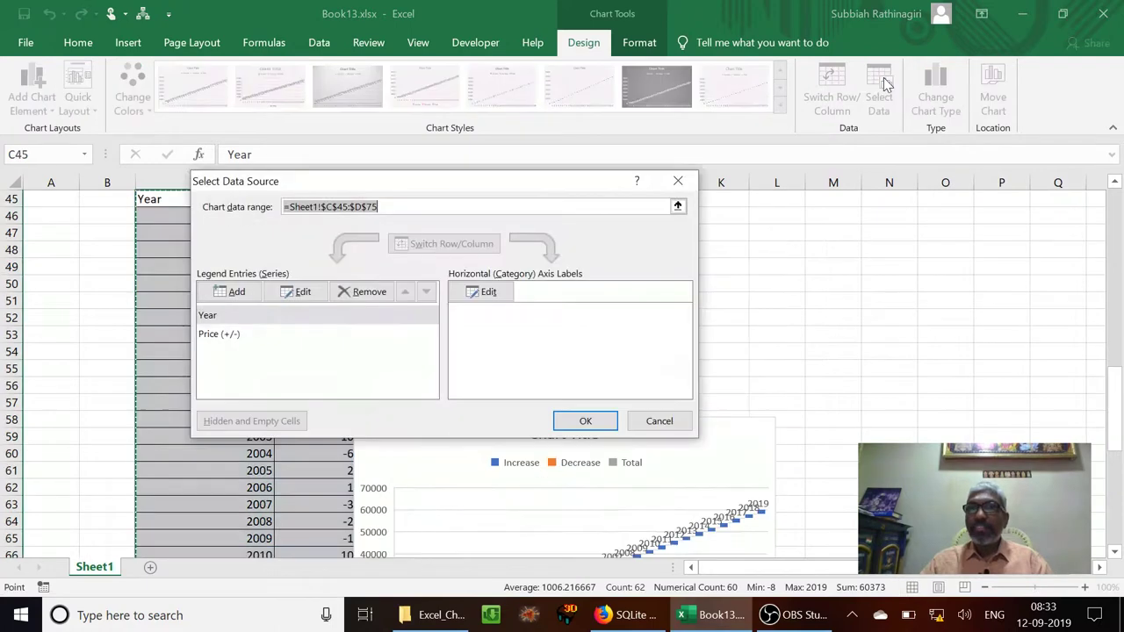
click(253, 316)
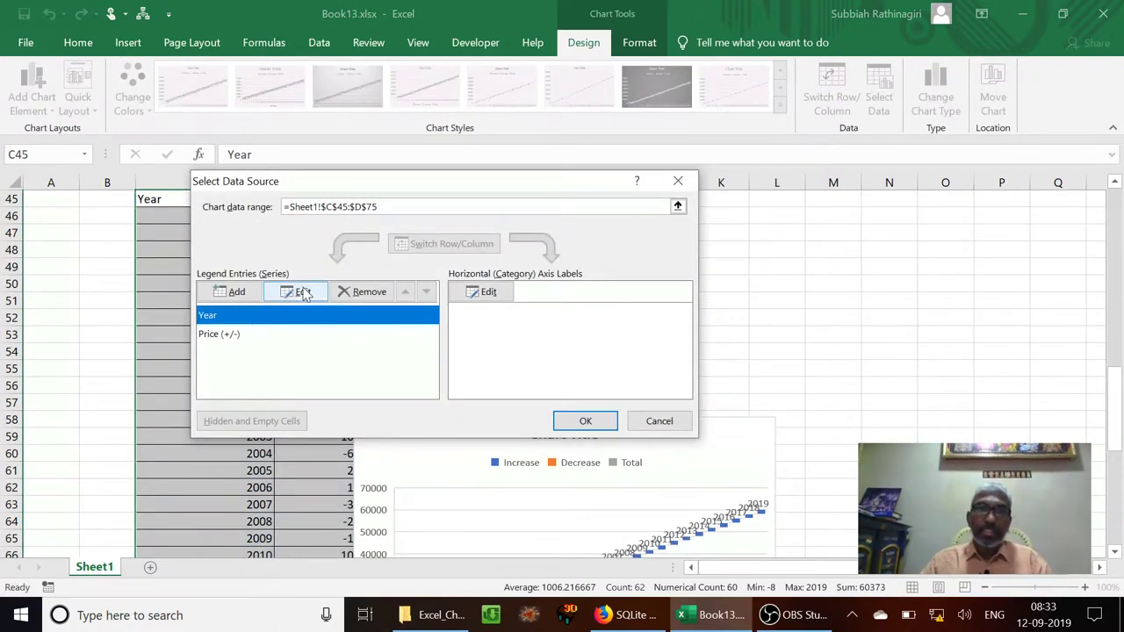
click(342, 295)
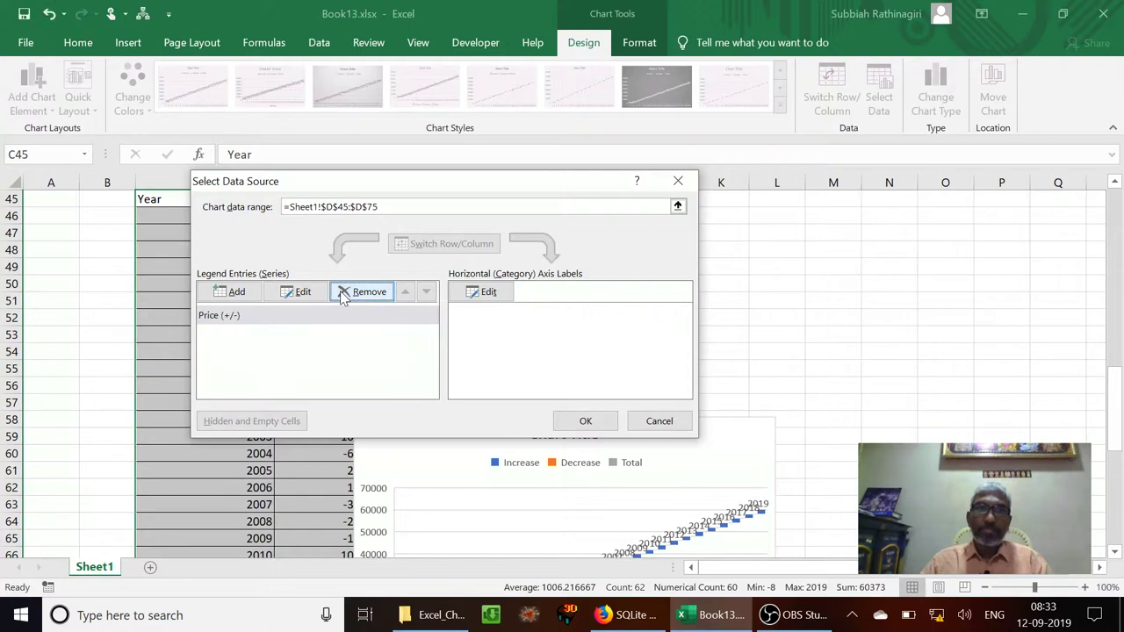
Set the horizontal axis labels to the years 1990–2019 in =Sheet1!$C$46:$C$75.
click(483, 295)
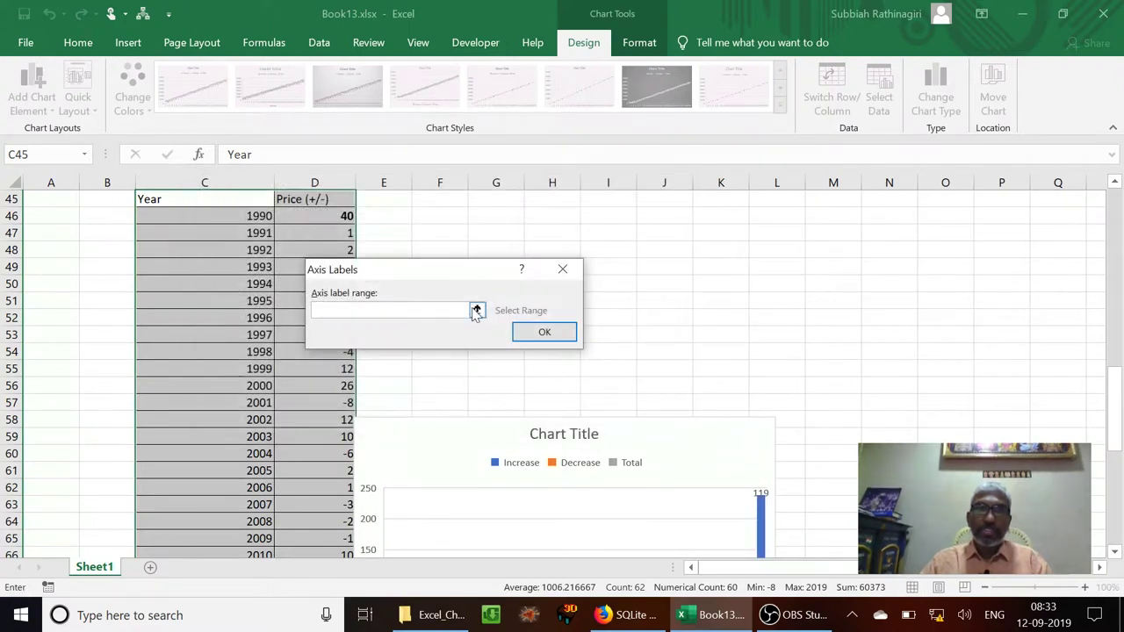
click(221, 217)
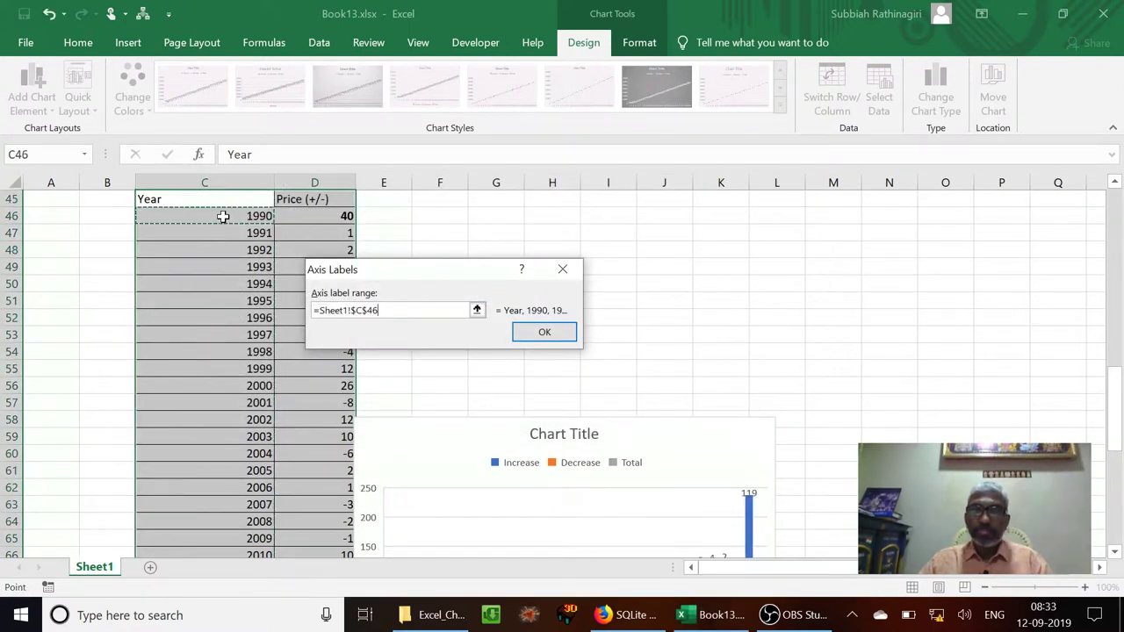
key(ctrl+shift+Down)
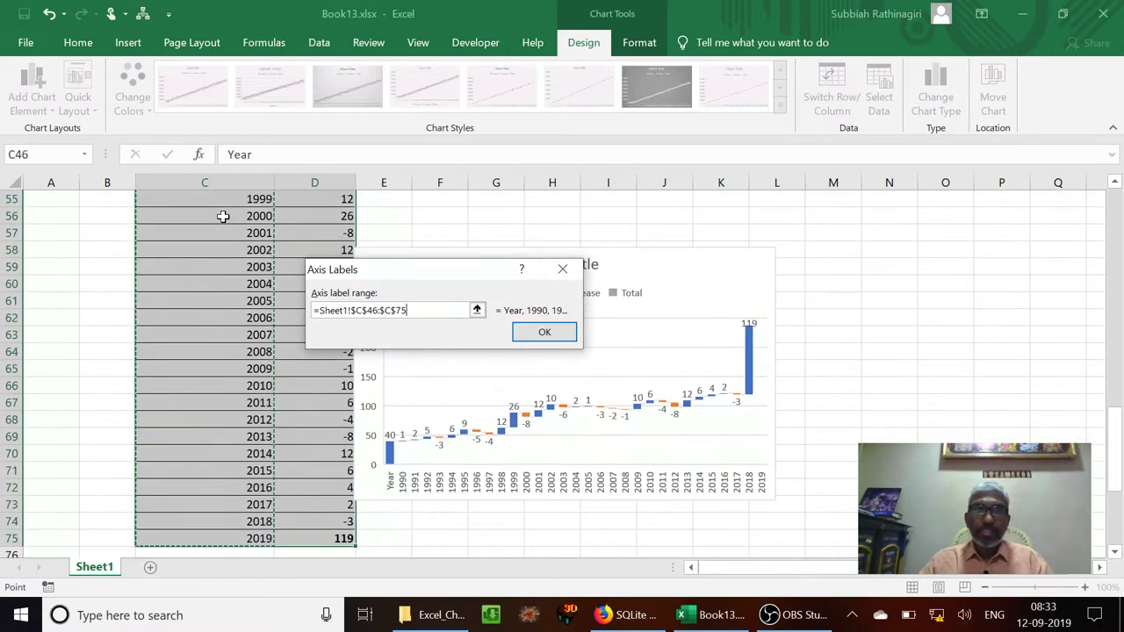
click(542, 335)
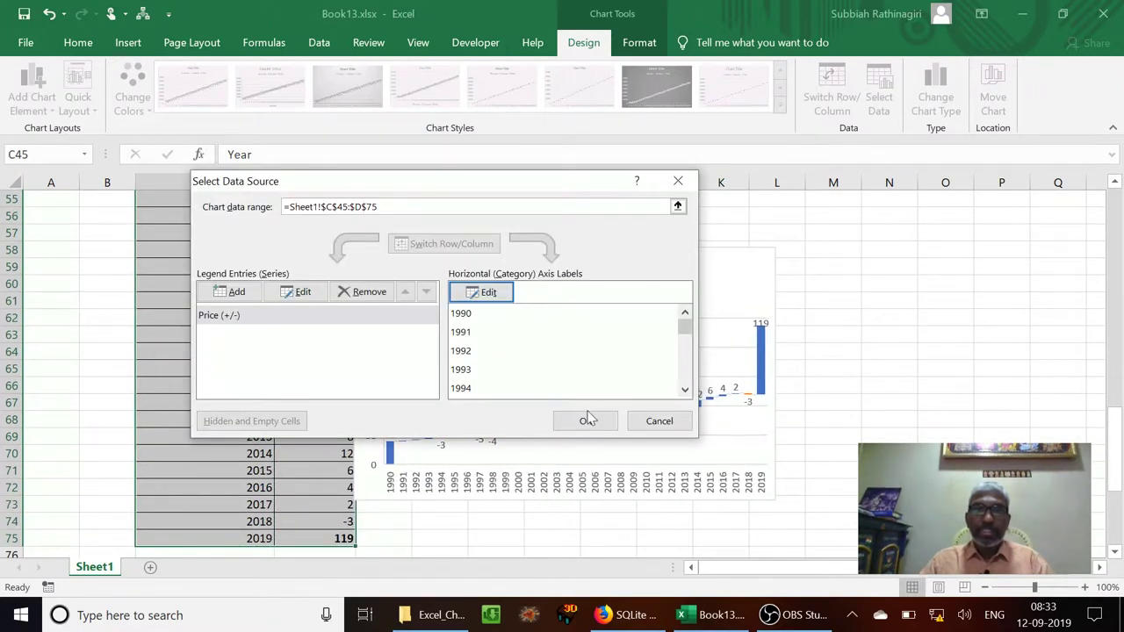
click(587, 421)
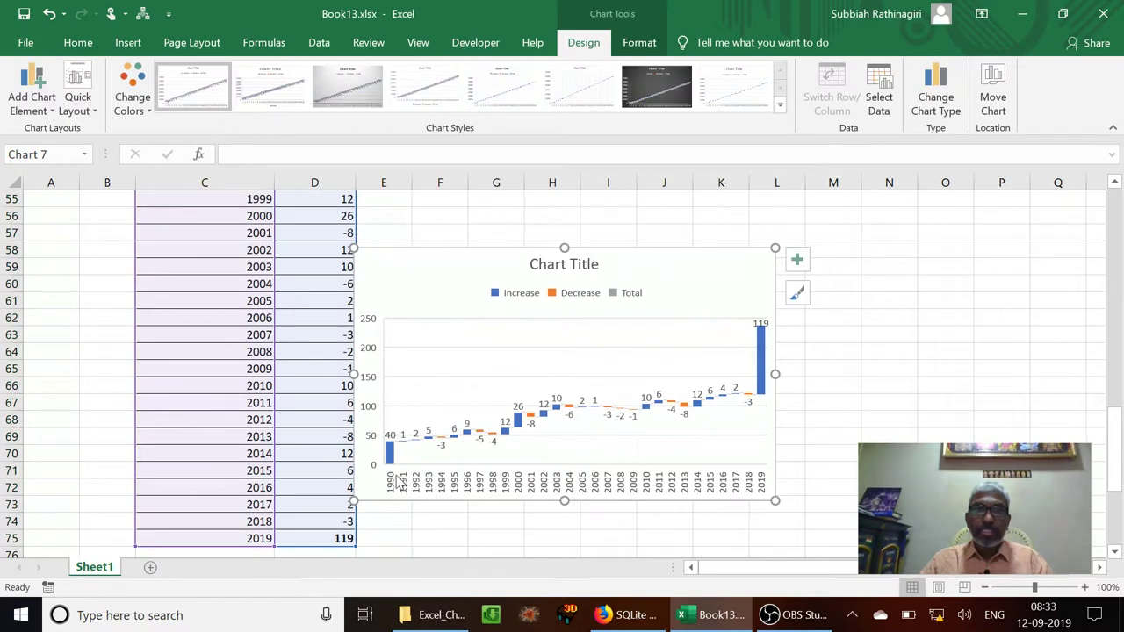
Set the 2019 closing bar at 119 as a total.
click(761, 344)
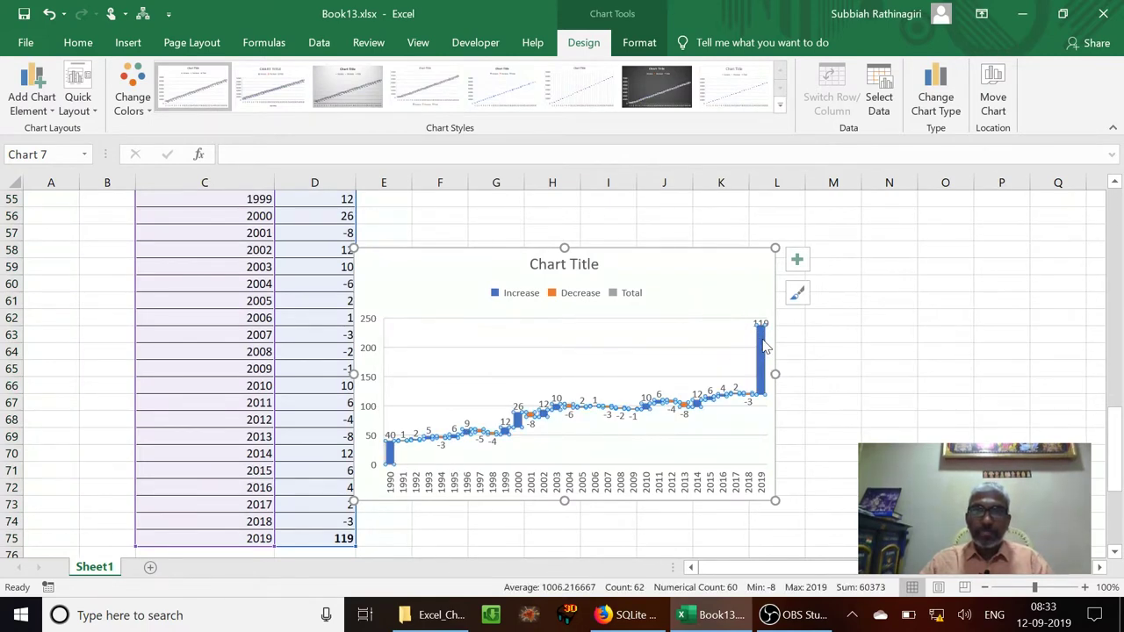
click(762, 347)
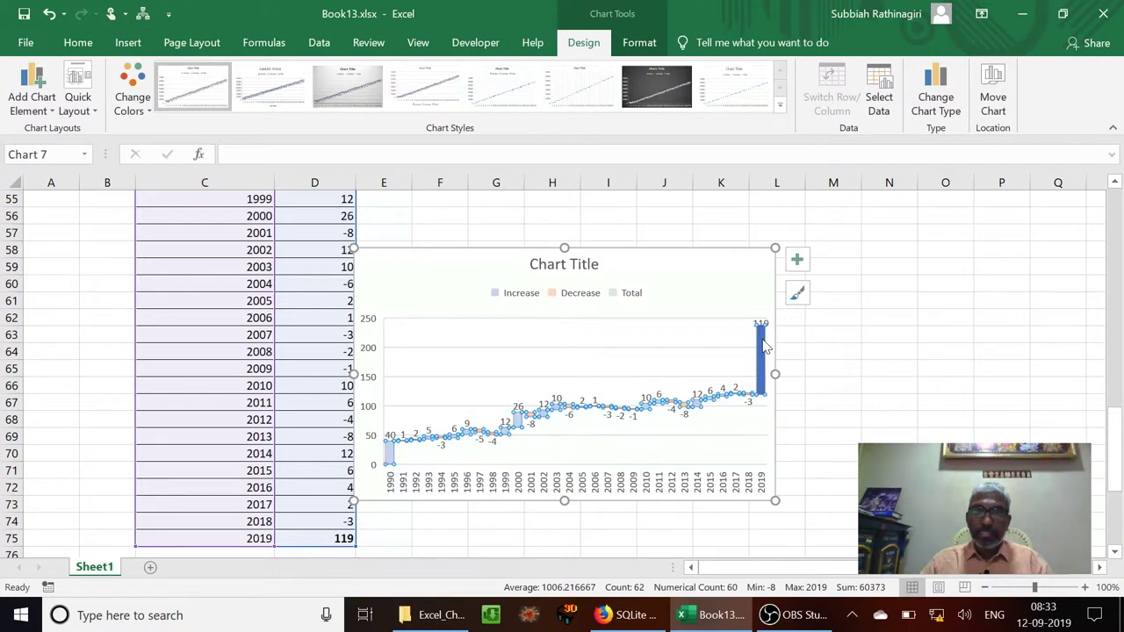
right_click(763, 347)
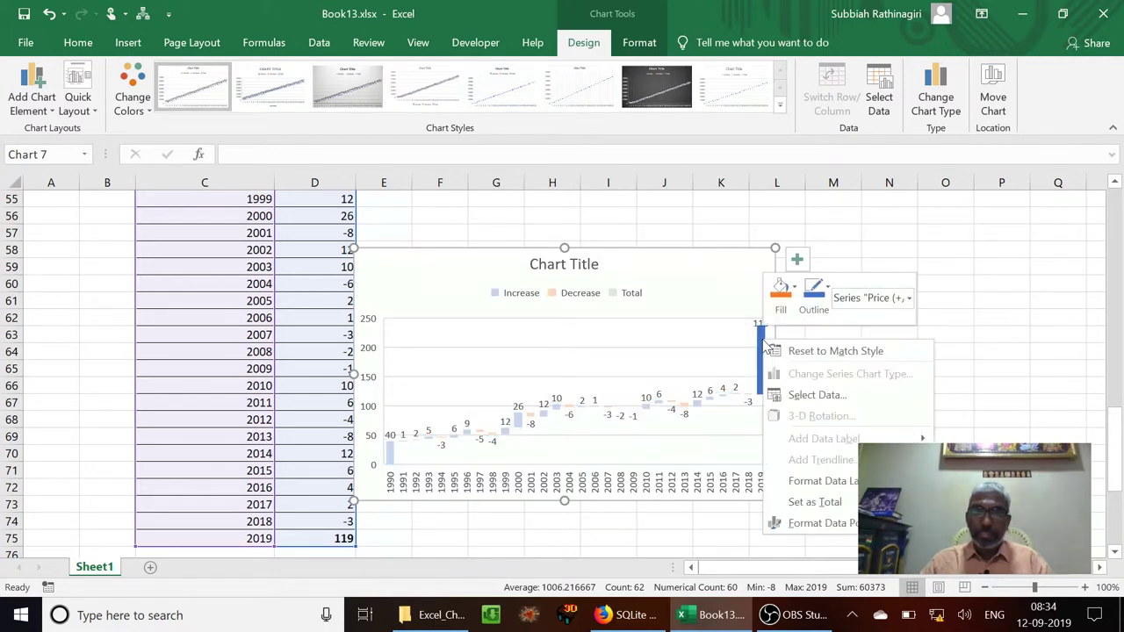
click(810, 507)
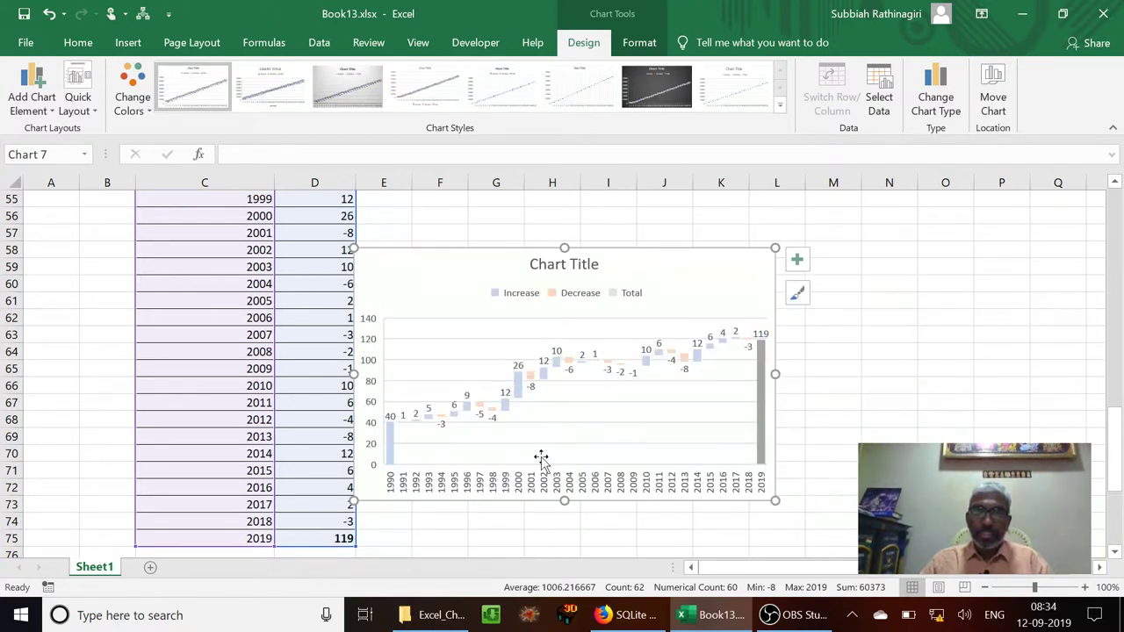
Set the 1990 opening bar at 40 as a total as well.
click(392, 447)
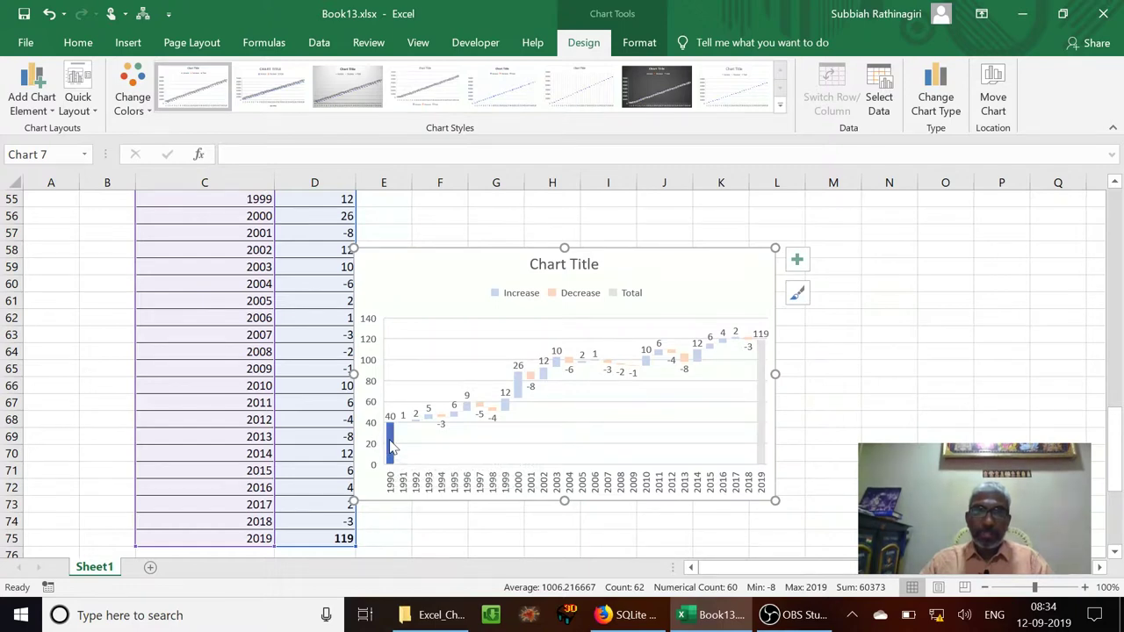
right_click(392, 441)
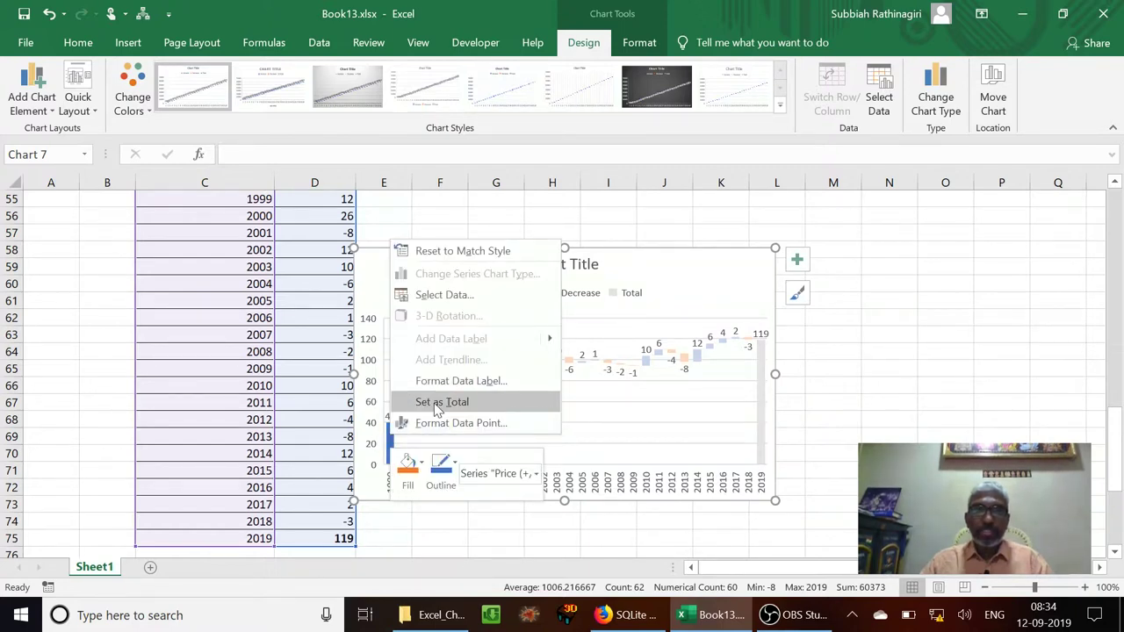
click(441, 402)
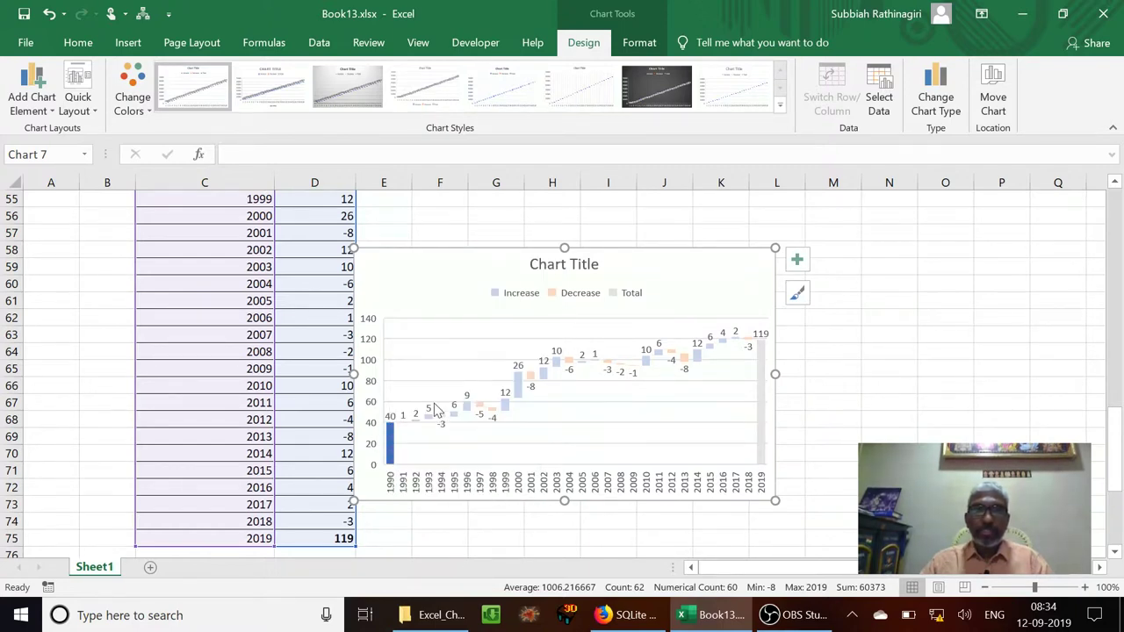
click(700, 267)
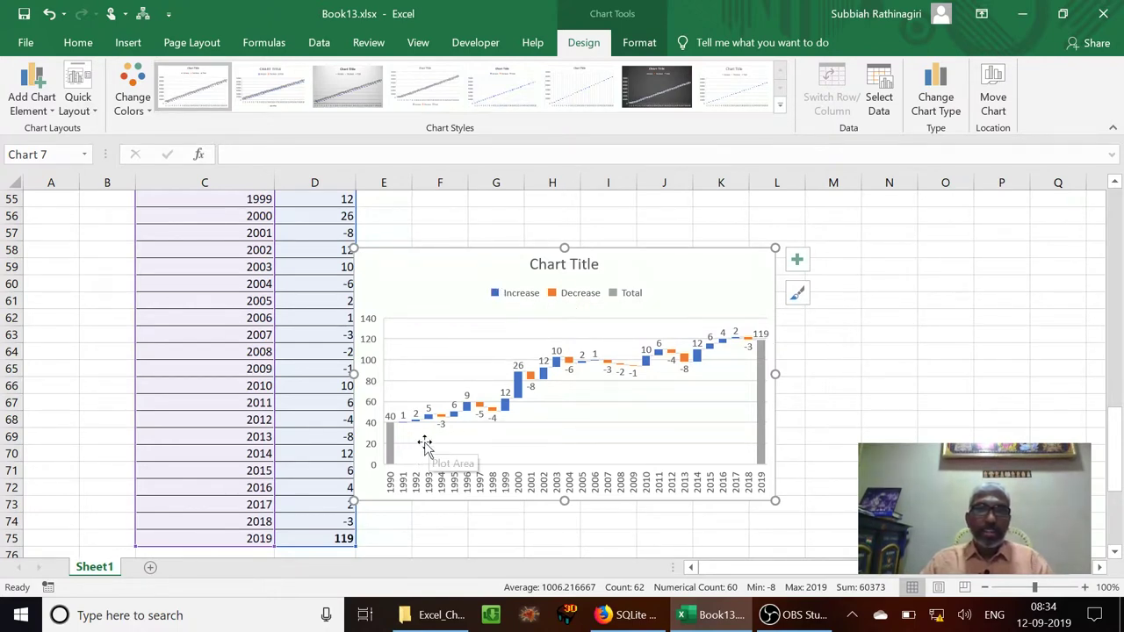
mouse_move(519, 393)
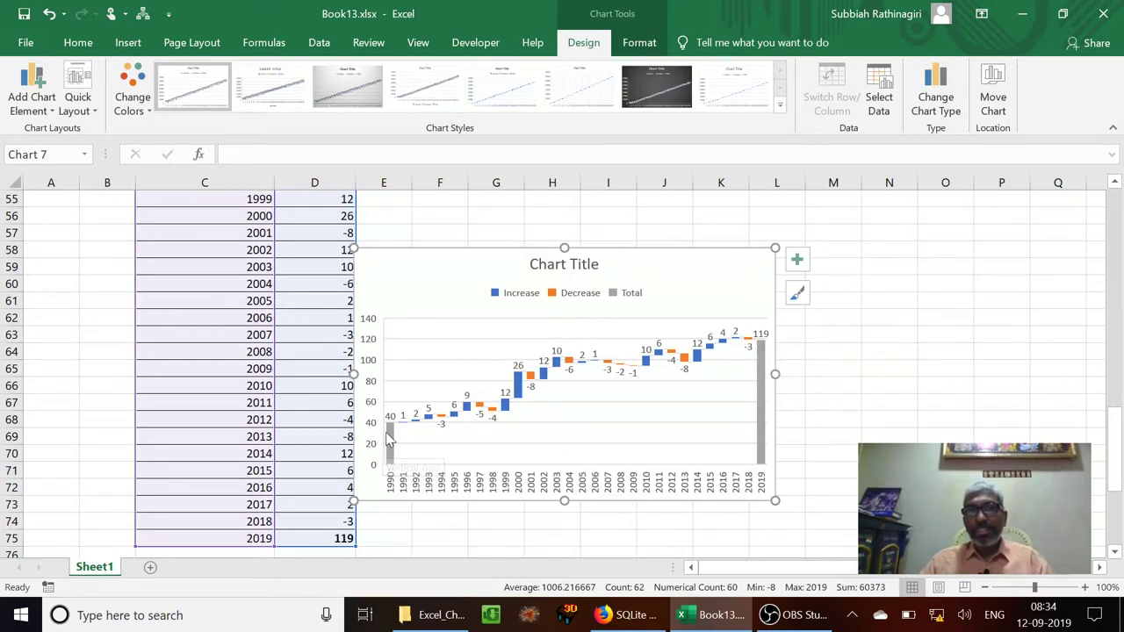
mouse_move(391, 434)
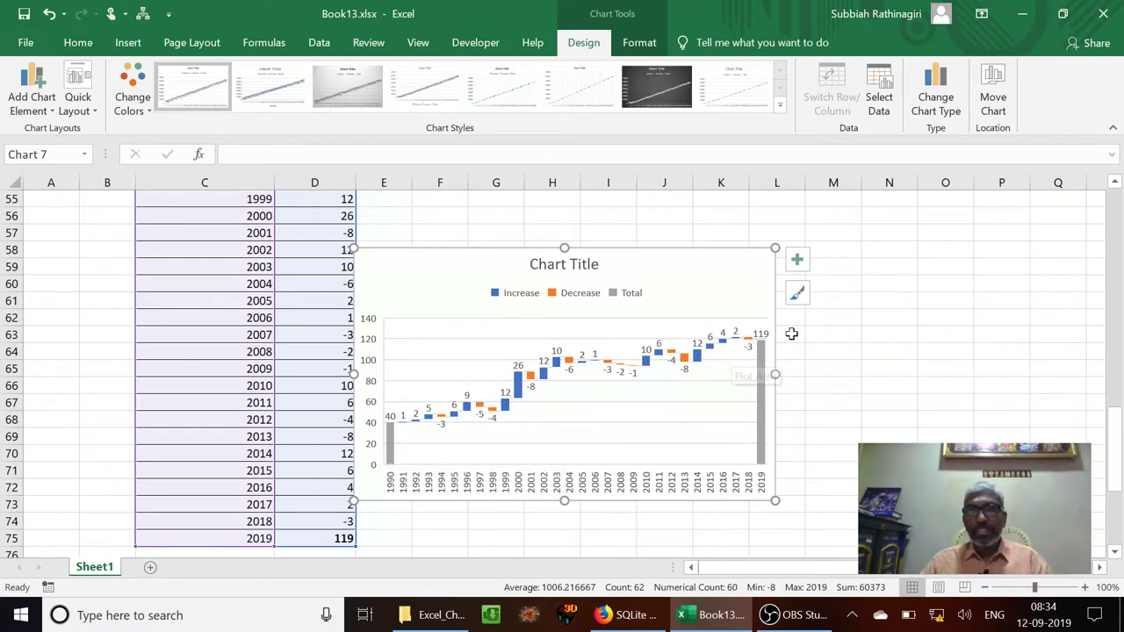
Select the credit/debit table C79:D88, from Op. Credit down to Cl. Credit.
key(Escape)
key(Down)
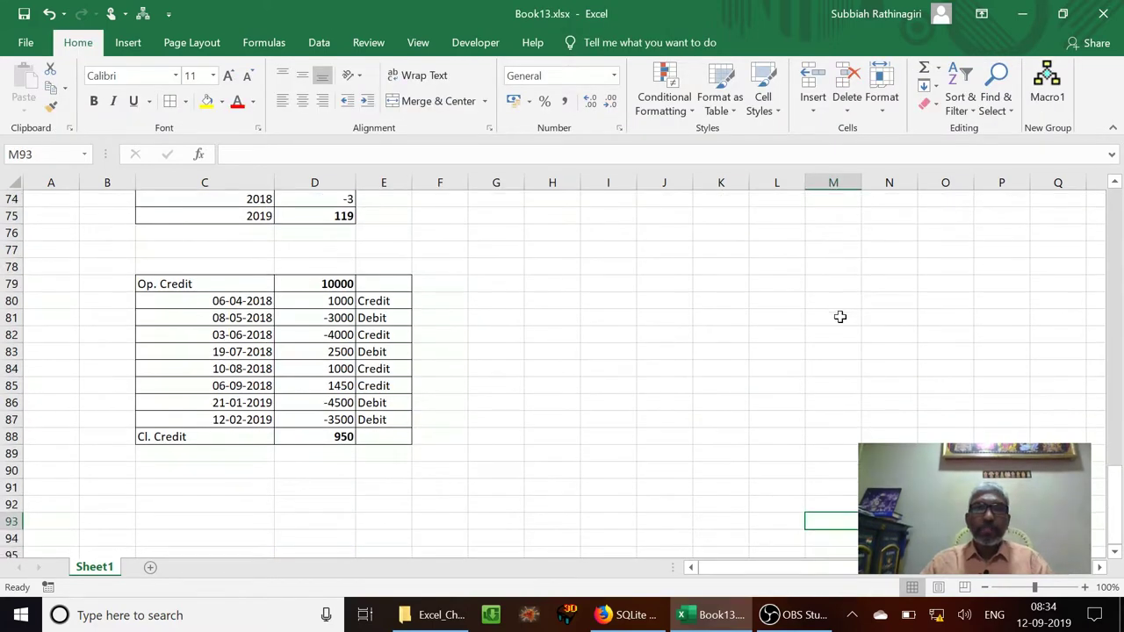
key(Home)
key(Up)
key(Up)
key(Up)
key(Up)
key(Up)
key(Right)
key(Right)
key(Up)
key(Up)
key(Up)
key(Up)
key(Up)
key(Up)
key(Up)
key(Up)
key(Up)
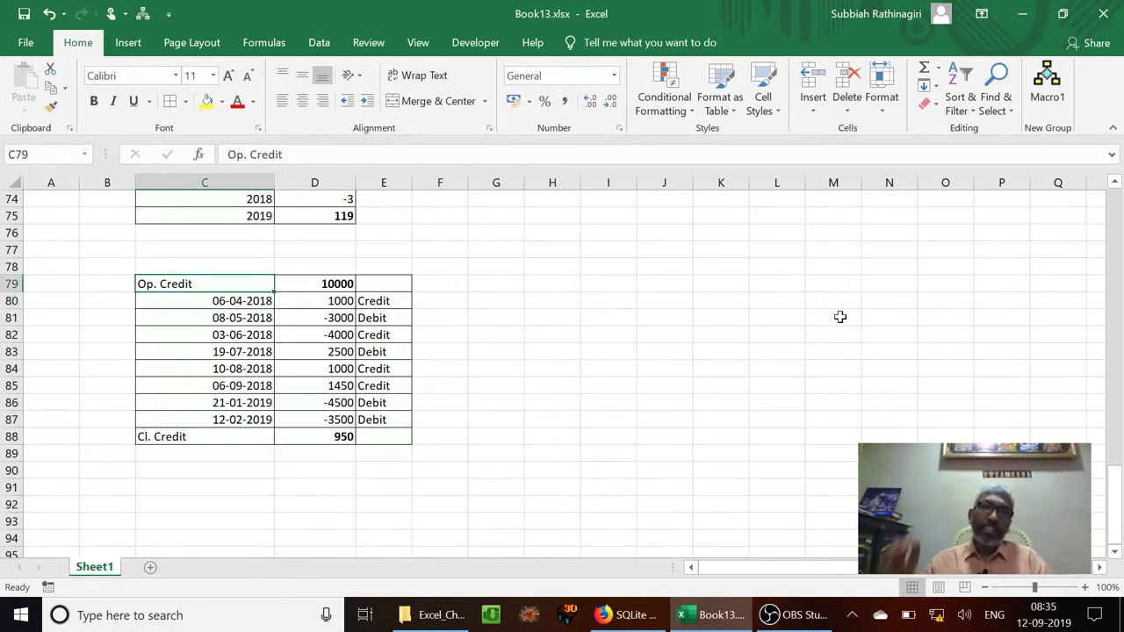
key(shift+Right)
key(shift+Down)
key(shift+Down)
key(shift+Down)
key(shift+Down)
key(shift+Down)
key(shift+Down)
key(shift+Down)
key(shift+Down)
key(shift+Down)
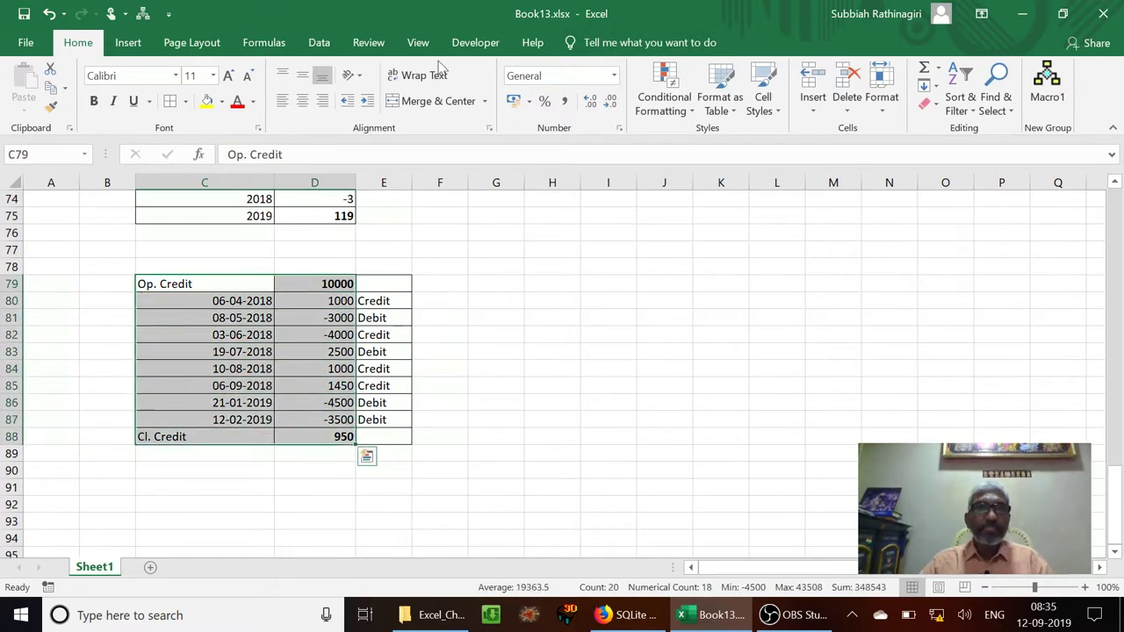
Insert a Waterfall chart from Recommended Charts for the selected table.
click(127, 51)
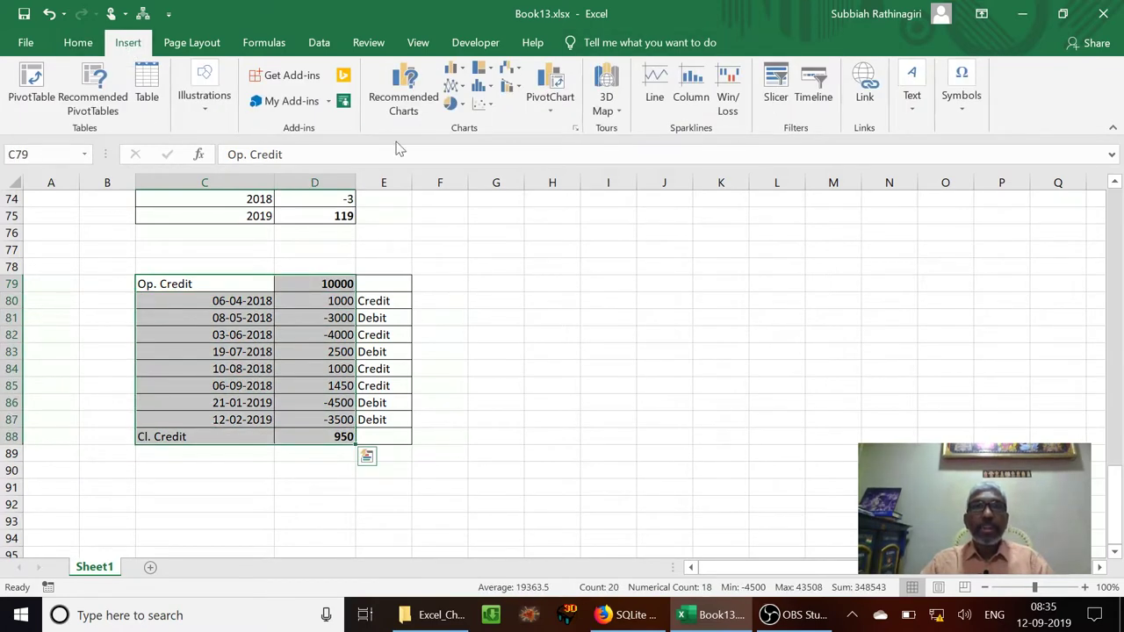
click(425, 97)
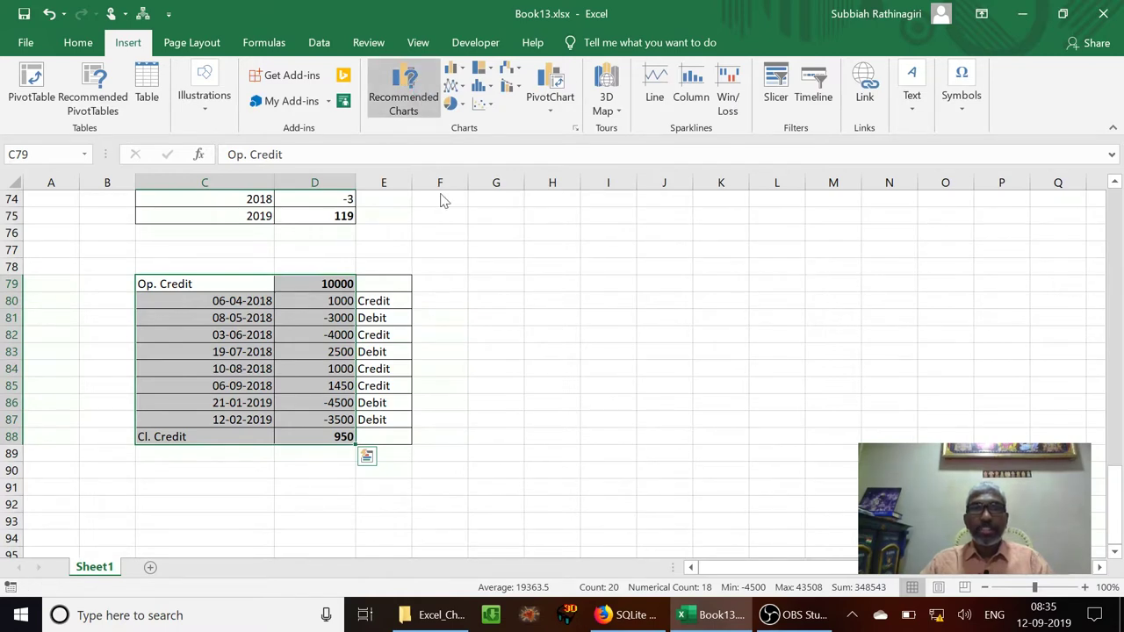
click(365, 318)
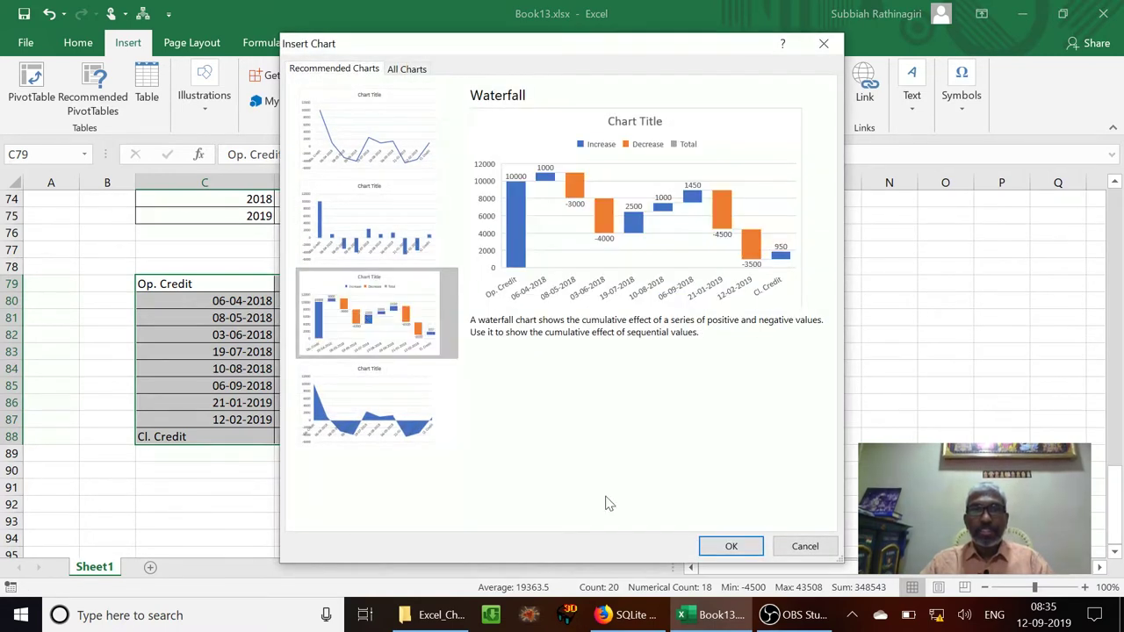
click(728, 548)
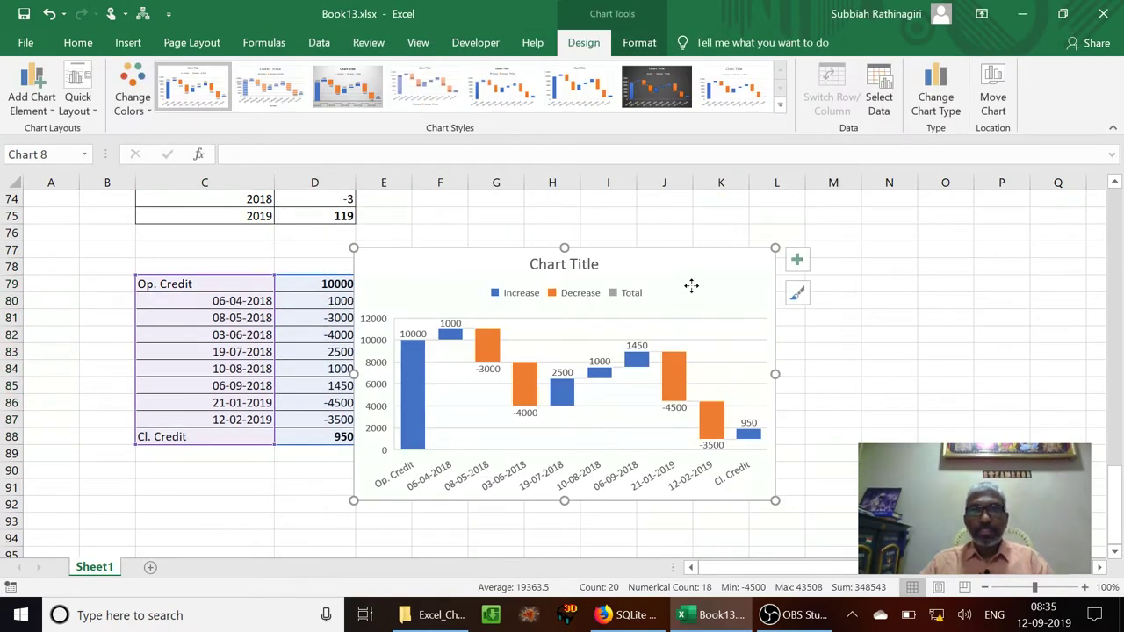
Shift the chart right to reveal the labels and make the Op. Credit 10000 bar a total.
drag(691, 285, 747, 267)
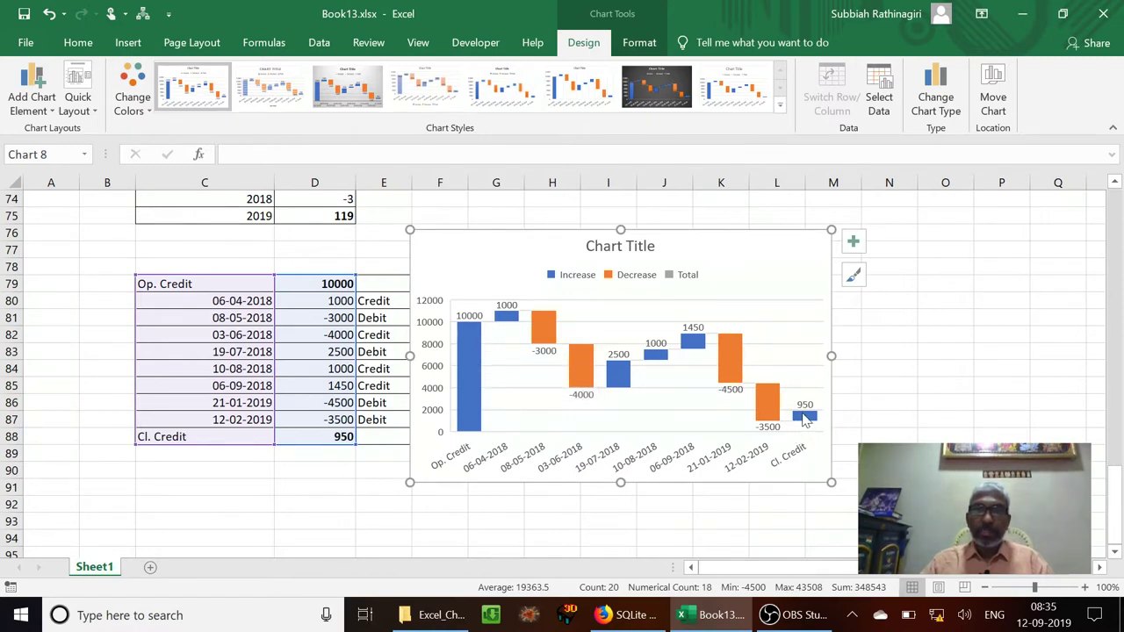
click(471, 383)
click(472, 384)
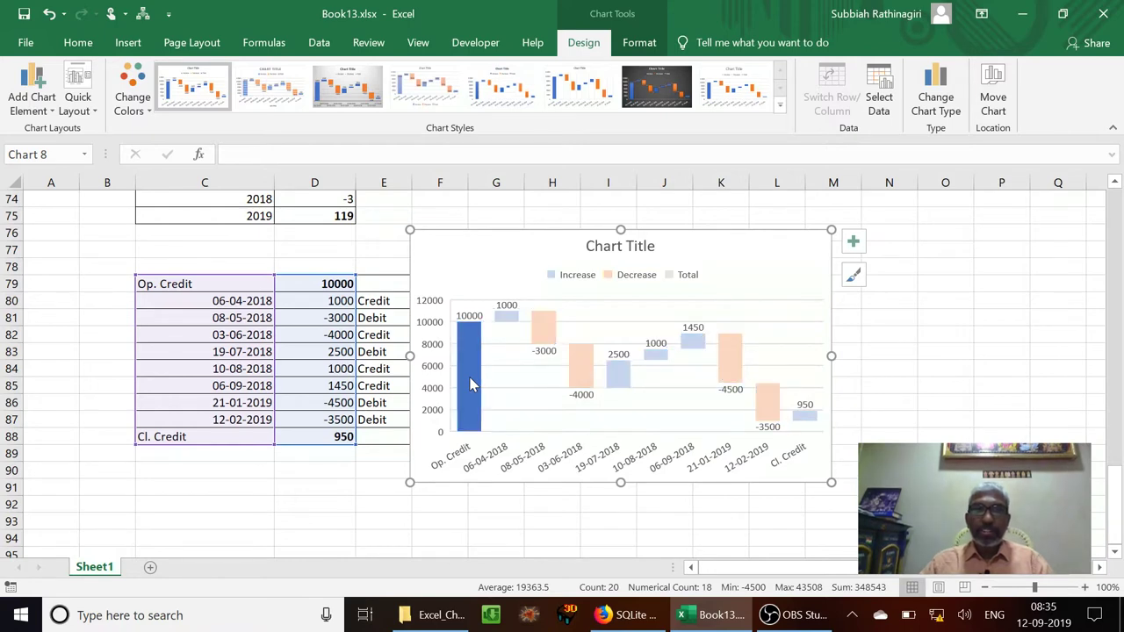
right_click(471, 384)
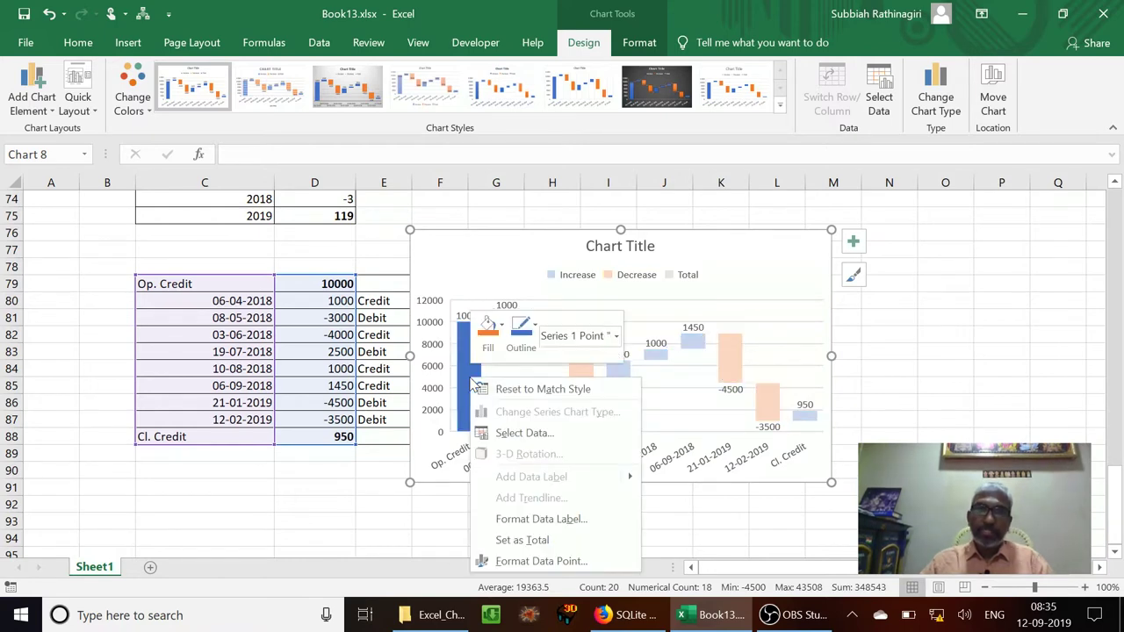
click(527, 538)
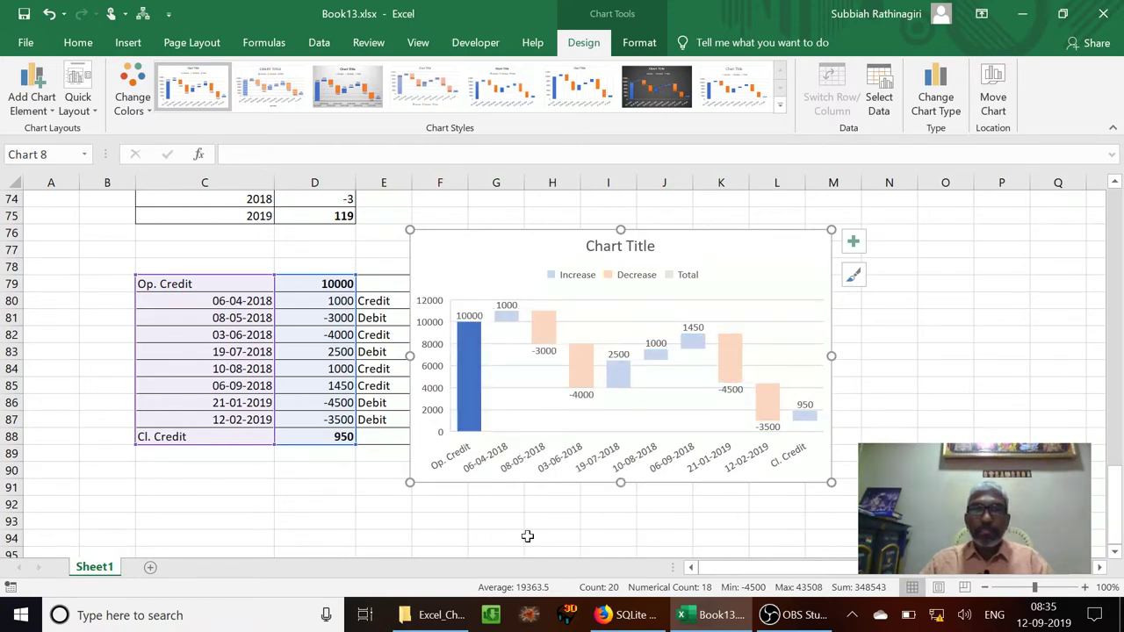
Make the Cl. Credit 950 bar a total as well.
click(806, 418)
right_click(806, 420)
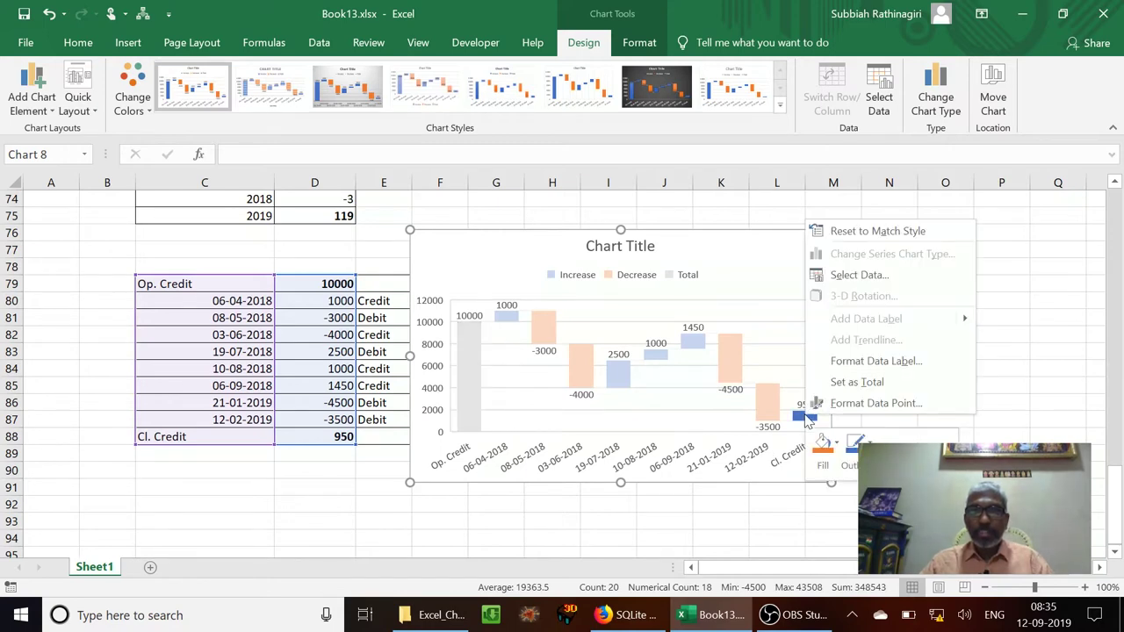
click(849, 384)
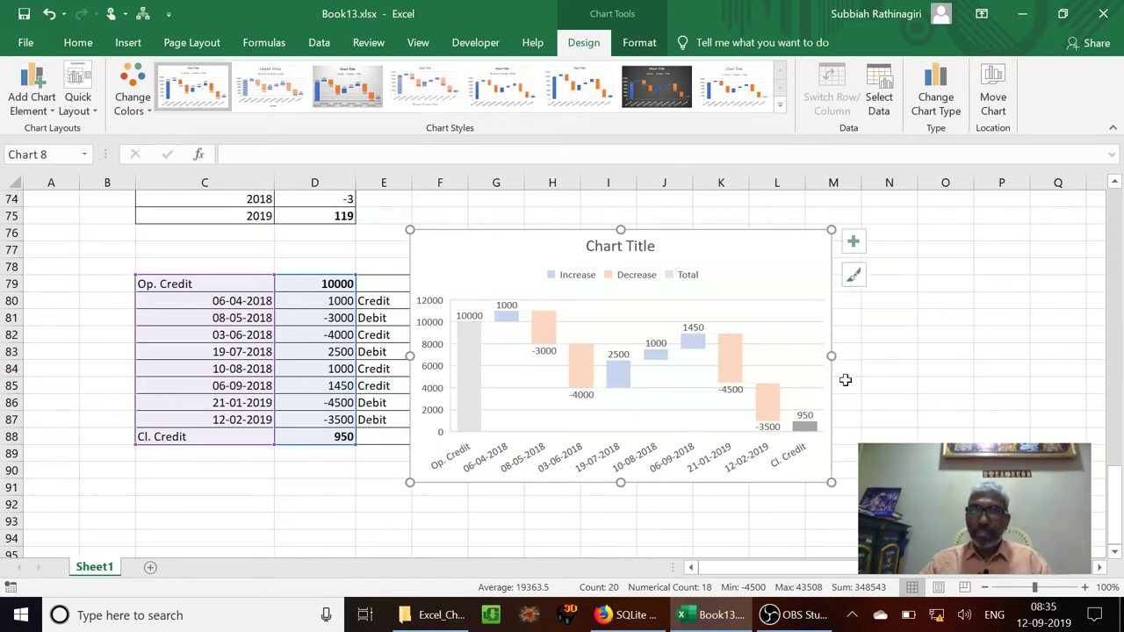
click(810, 249)
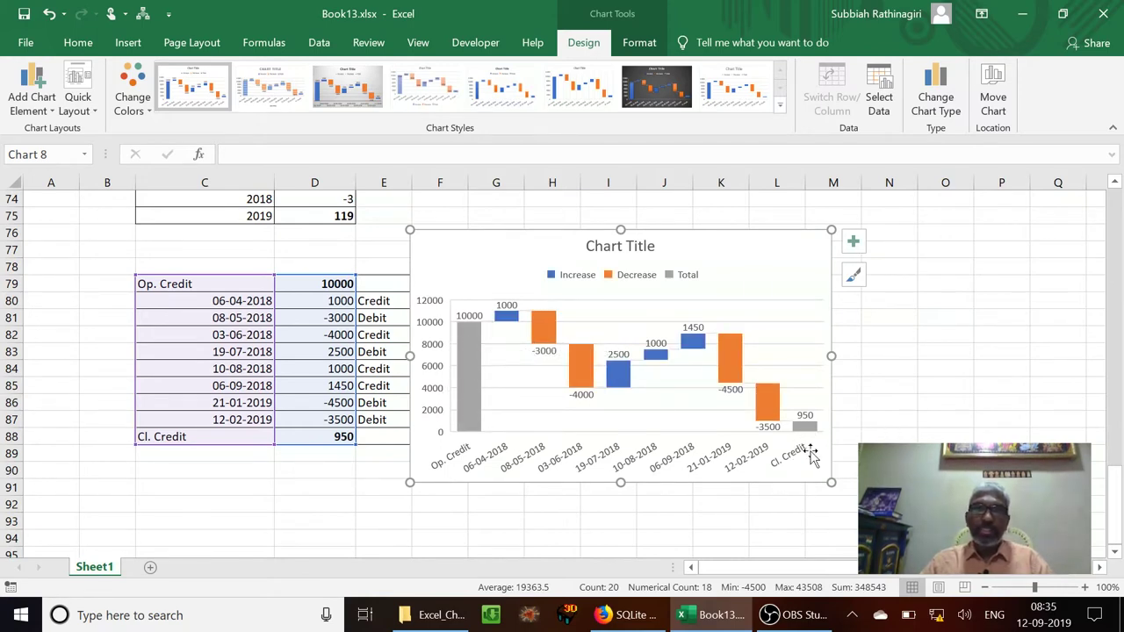
mouse_move(477, 341)
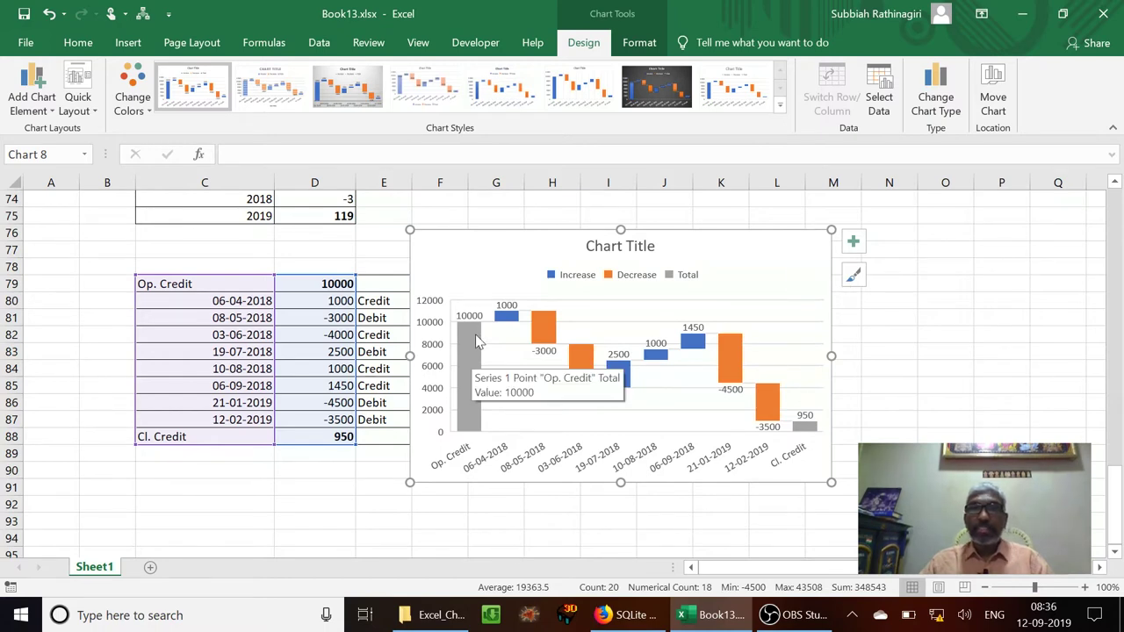